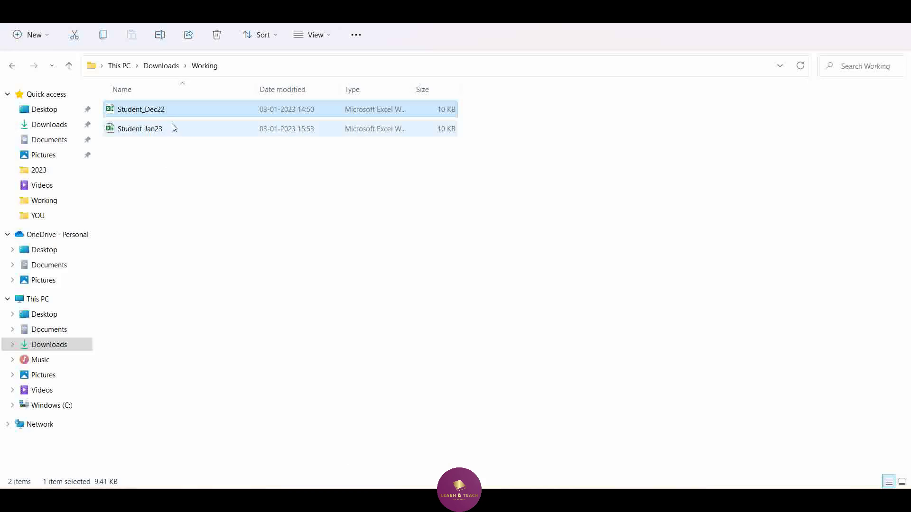
Open the Student_Dec22 and Student_Jan23 workbooks in turn to examine their student columns and rows, closing each one
{"action": "left_click", "coordinate": [174, 130]}
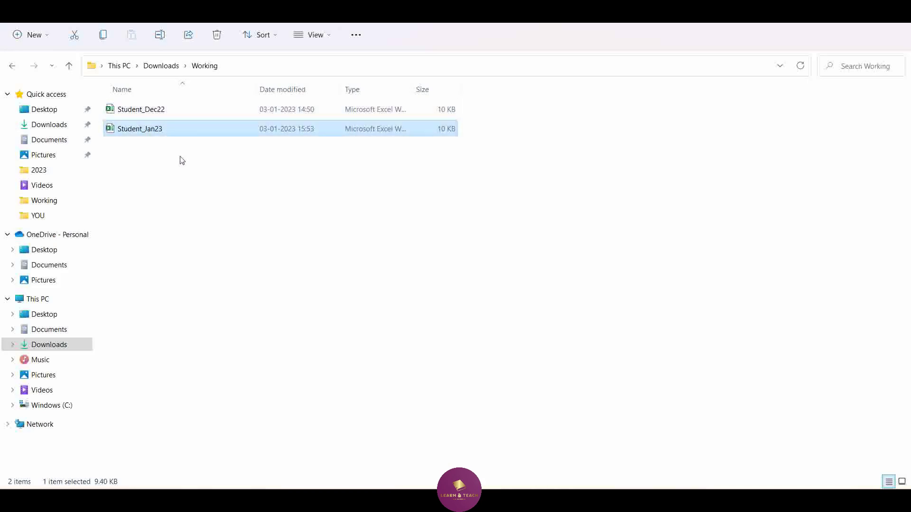
{"action": "double_click", "coordinate": [163, 110]}
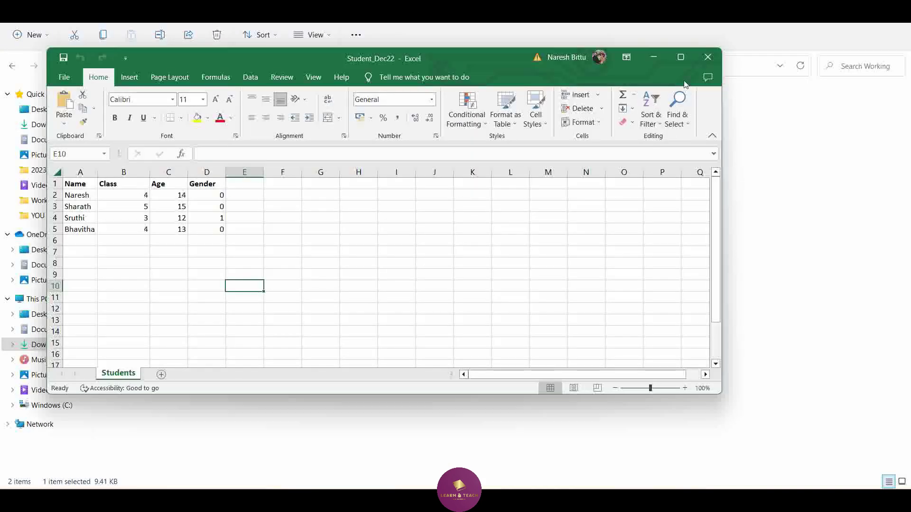
{"action": "left_click", "coordinate": [709, 57]}
{"action": "left_click", "coordinate": [136, 133]}
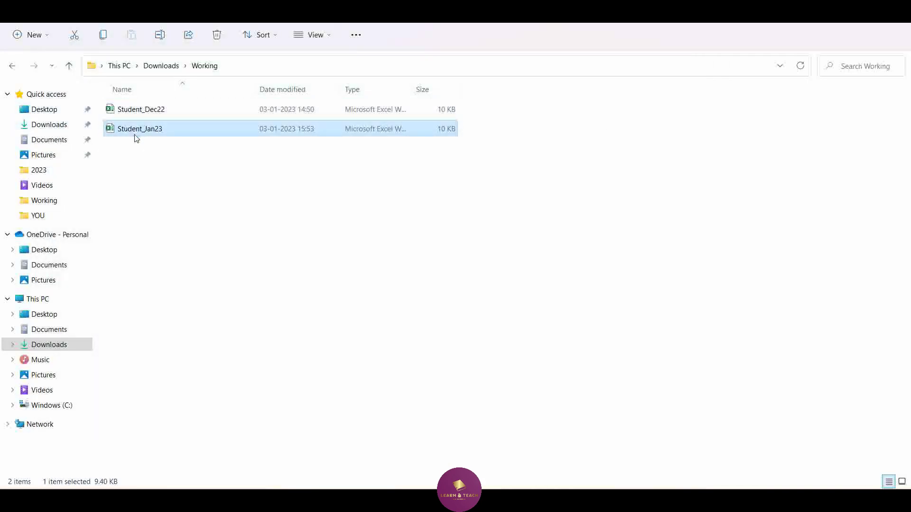
{"action": "double_click", "coordinate": [135, 134]}
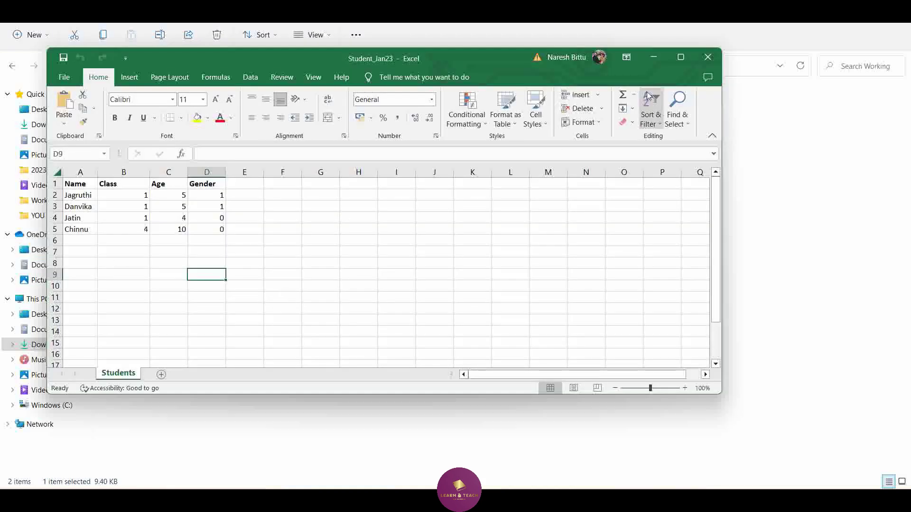
{"action": "left_click", "coordinate": [708, 57]}
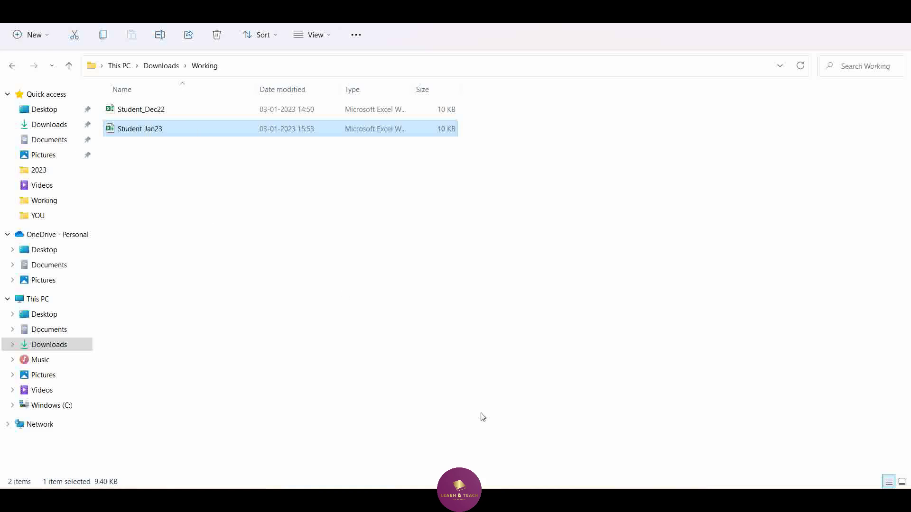
Switch to the Dynamics 365 Students list and refresh it to check for existing records
{"action": "mouse_move", "coordinate": [551, 503]}
{"action": "left_click", "coordinate": [612, 451]}
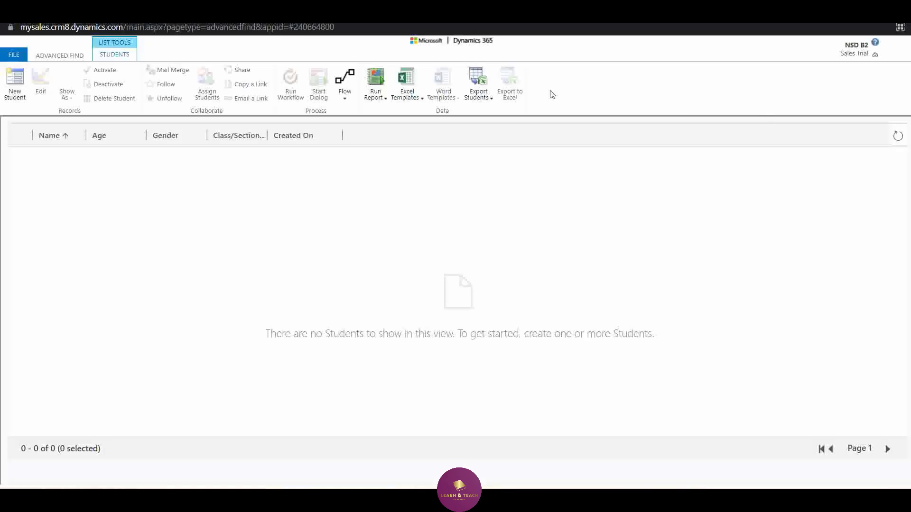
{"action": "left_click", "coordinate": [897, 139]}
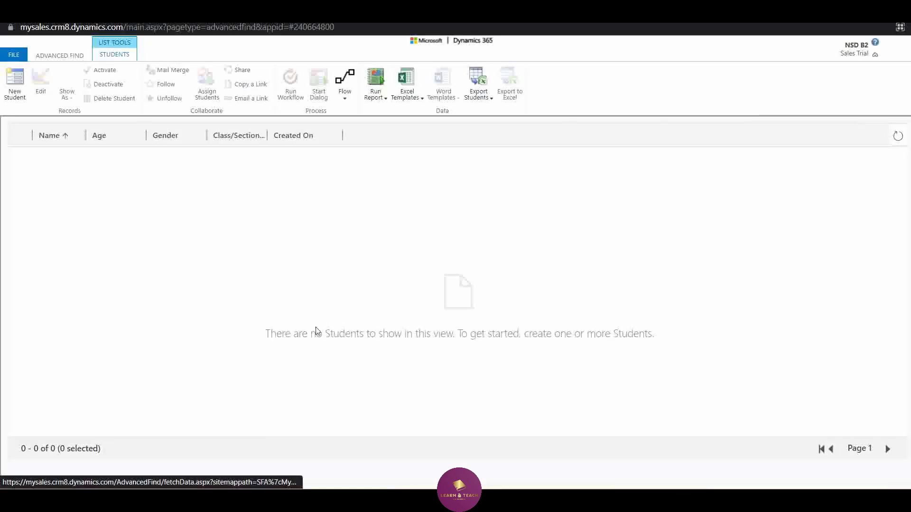
{"action": "left_click", "coordinate": [842, 8]}
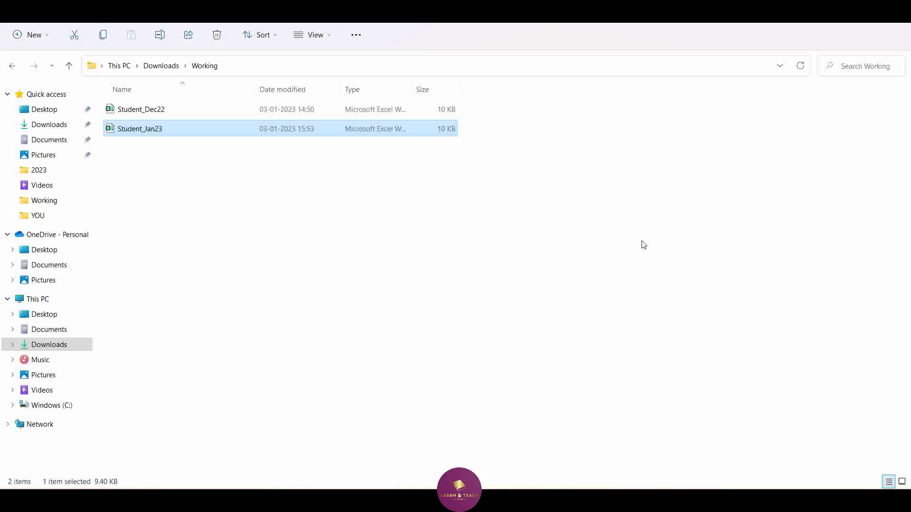
Switch to the Mysite01 documents library in SharePoint and highlight the site part of its URL
{"action": "left_click", "coordinate": [161, 66]}
{"action": "left_click", "coordinate": [227, 68]}
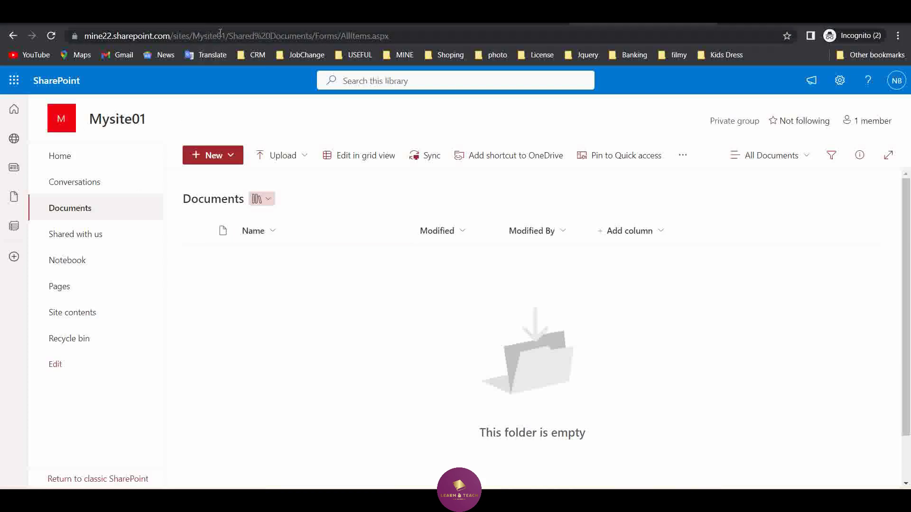
{"action": "left_click_drag", "start_coordinate": [227, 36], "coordinate": [81, 36]}
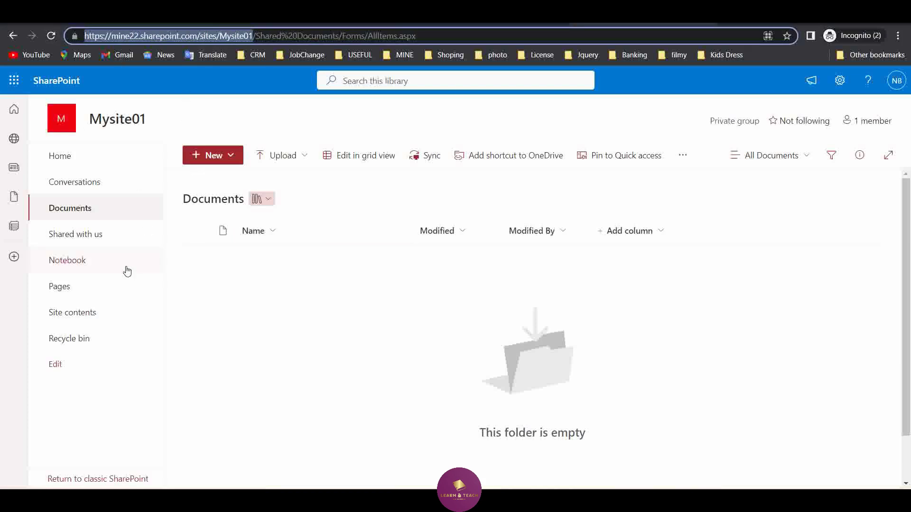
Upload the Working folder from Downloads to the Mysite01 Documents library and open the uploaded folder
{"action": "left_click", "coordinate": [284, 160]}
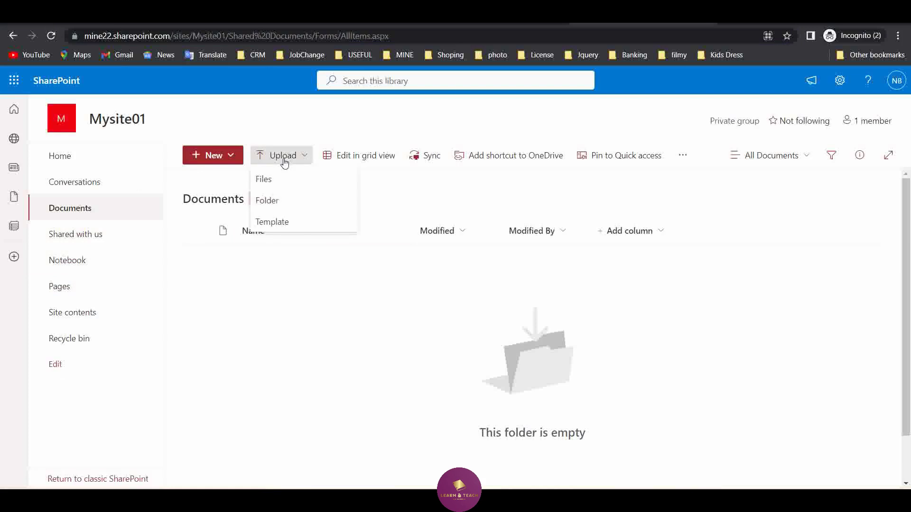
{"action": "left_click", "coordinate": [290, 201]}
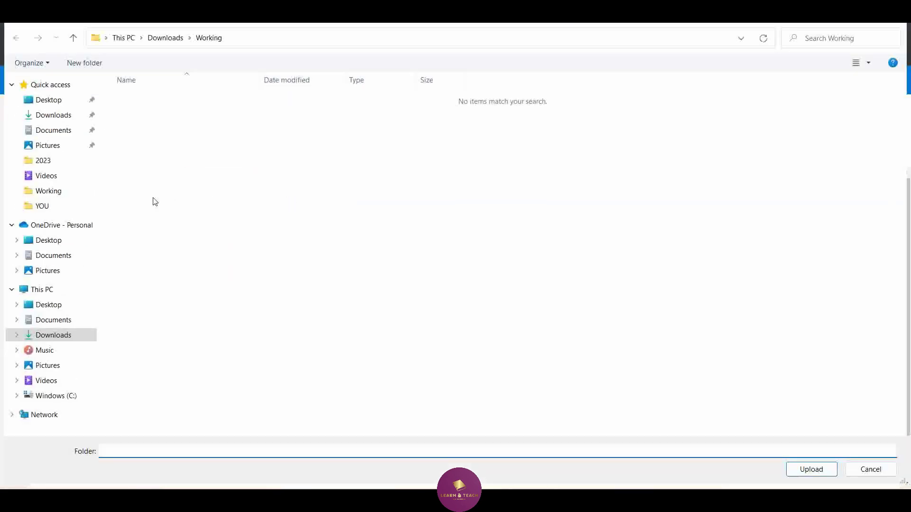
{"action": "left_click", "coordinate": [60, 116]}
{"action": "left_click", "coordinate": [186, 164]}
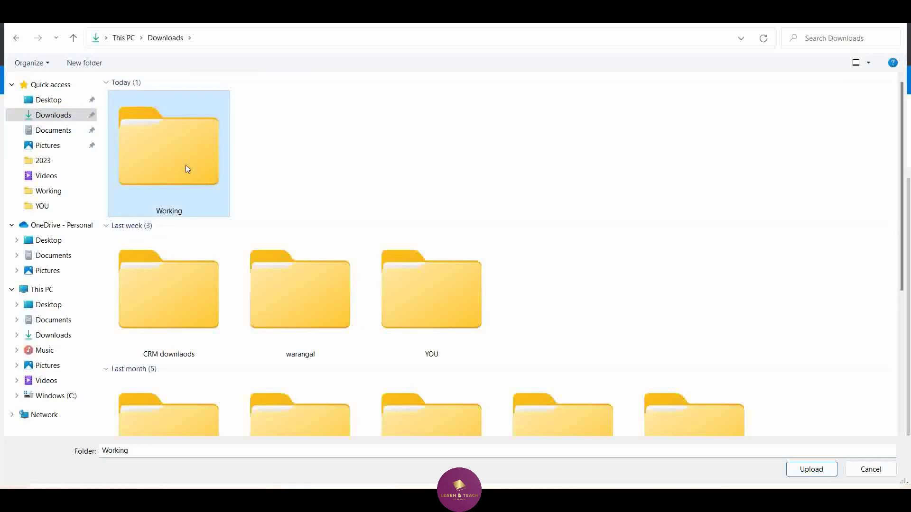
{"action": "left_click", "coordinate": [802, 470]}
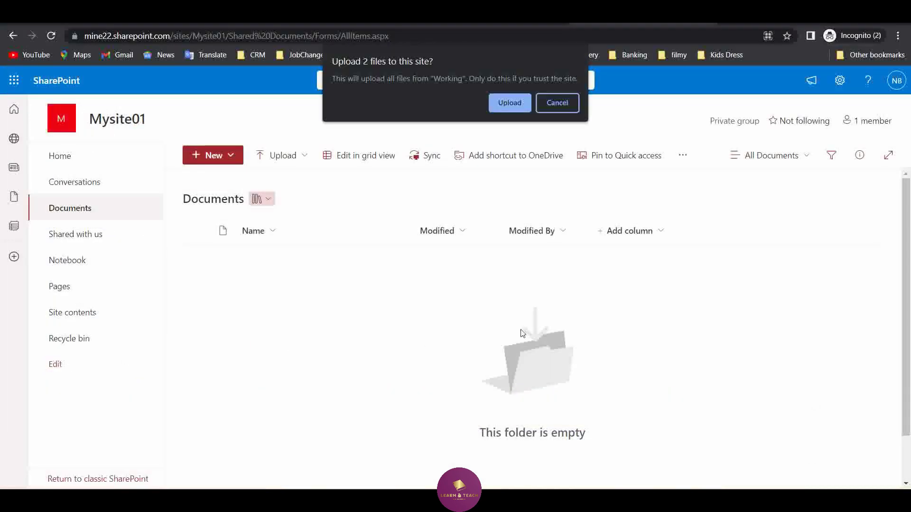
{"action": "left_click", "coordinate": [508, 105]}
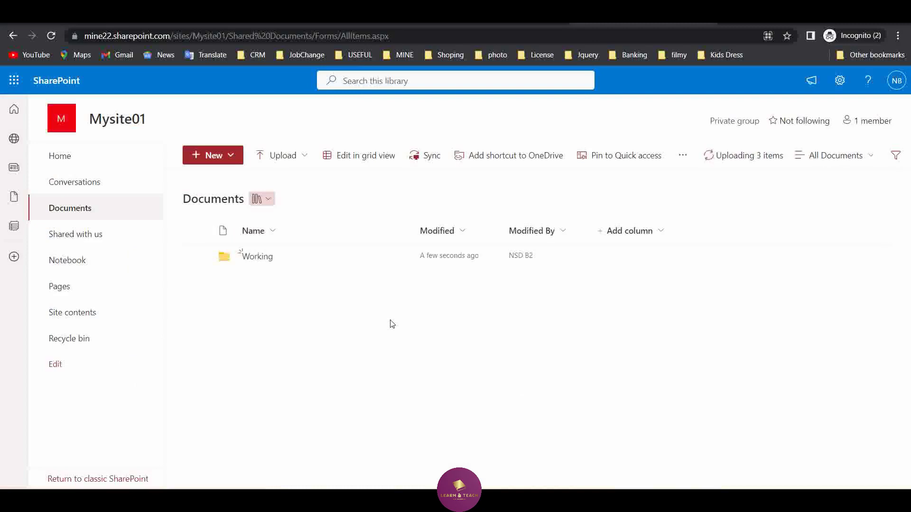
{"action": "left_click", "coordinate": [256, 259]}
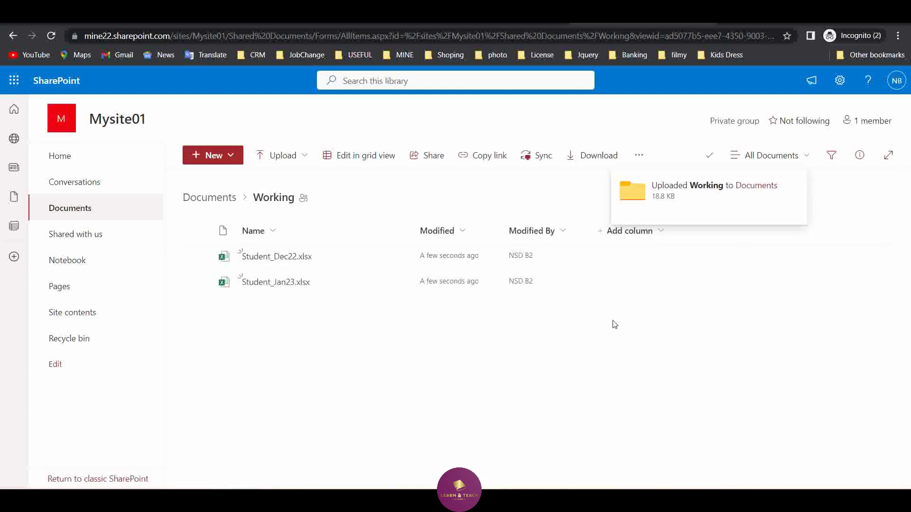
Switch to the Power Apps Dataflows page and create a new dataflow named StudentMultiple
{"action": "left_click", "coordinate": [206, 21]}
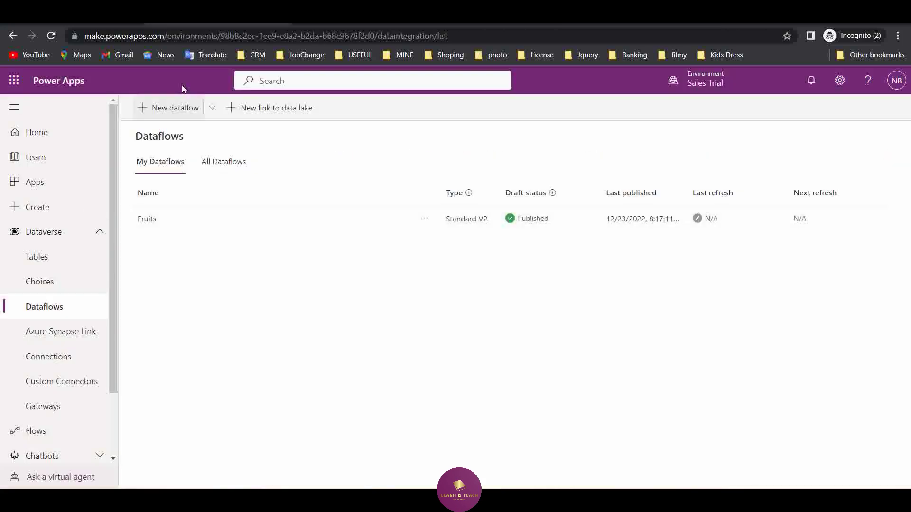
{"action": "left_click", "coordinate": [174, 107]}
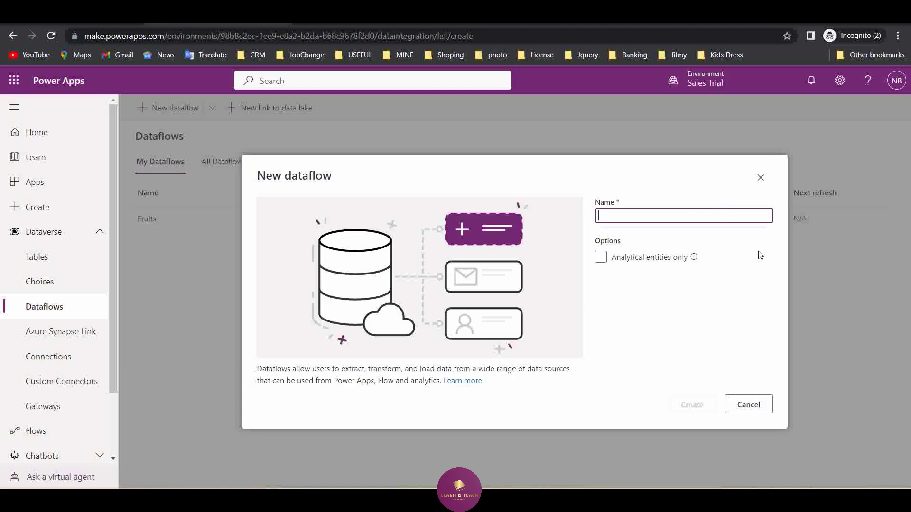
{"action": "type", "text": "Student"}
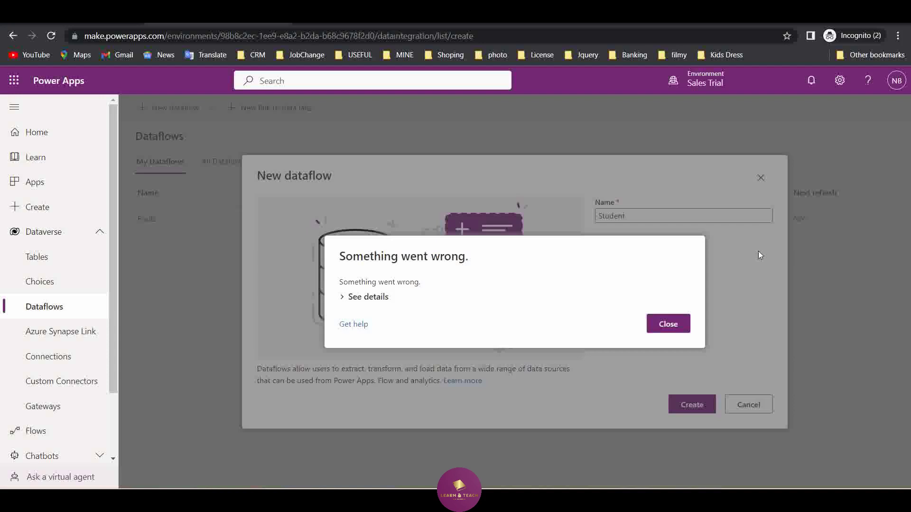
{"action": "left_click", "coordinate": [680, 322]}
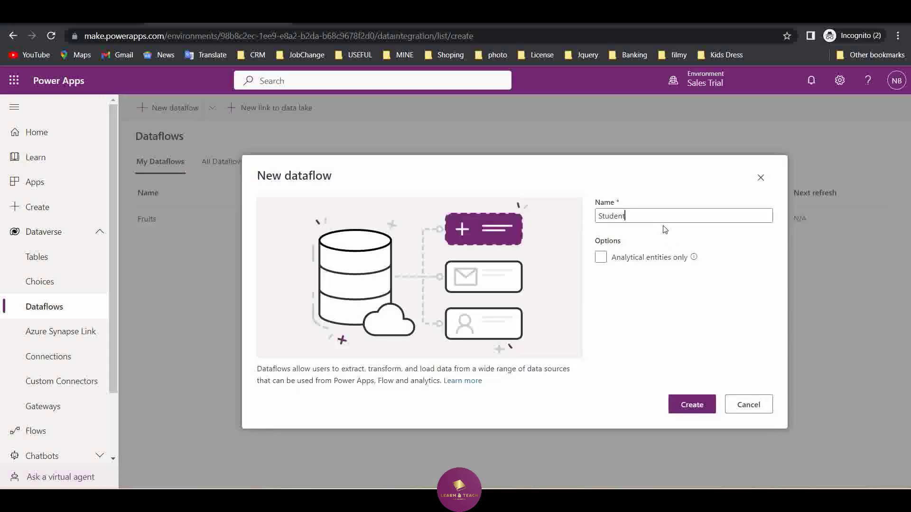
{"action": "type", "text": "Multiple"}
{"action": "left_click", "coordinate": [689, 405]}
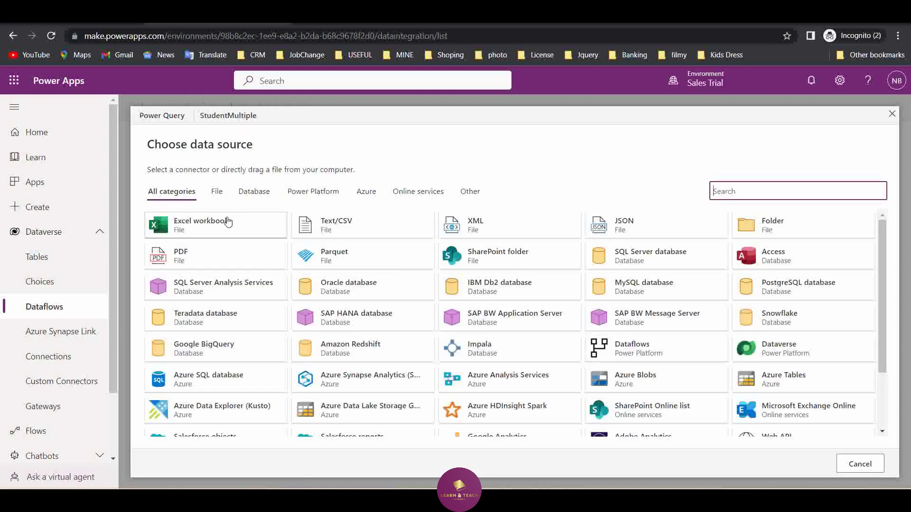
{"action": "left_click", "coordinate": [530, 260]}
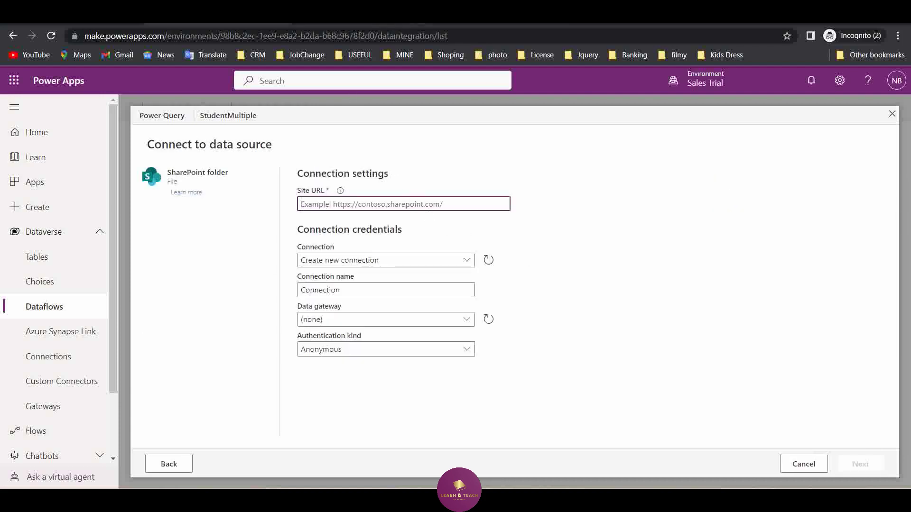
{"action": "left_click", "coordinate": [231, 13]}
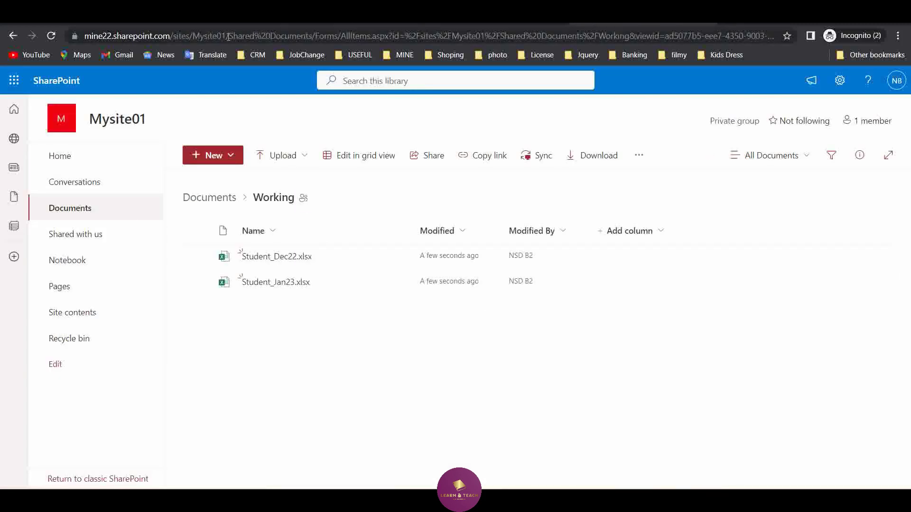
{"action": "left_click_drag", "start_coordinate": [229, 36], "coordinate": [74, 25]}
{"action": "key", "text": "ctrl+c"}
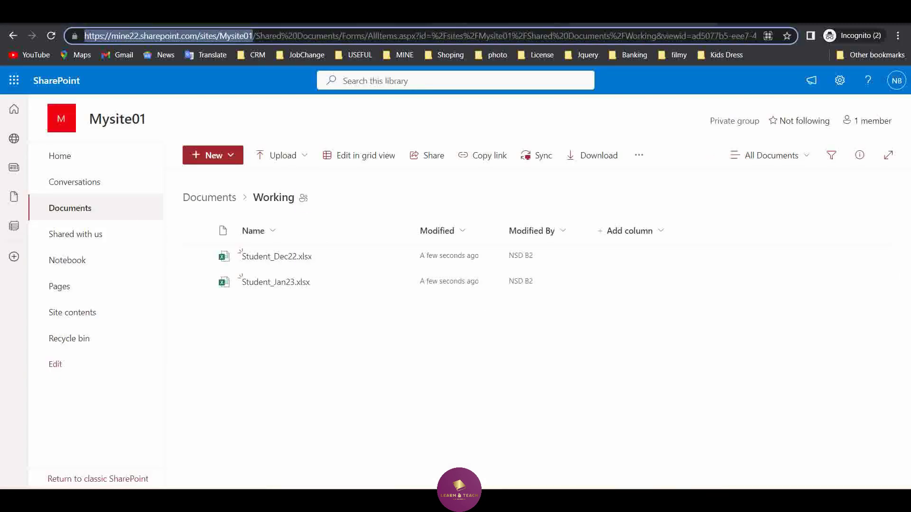
{"action": "left_click", "coordinate": [232, 13]}
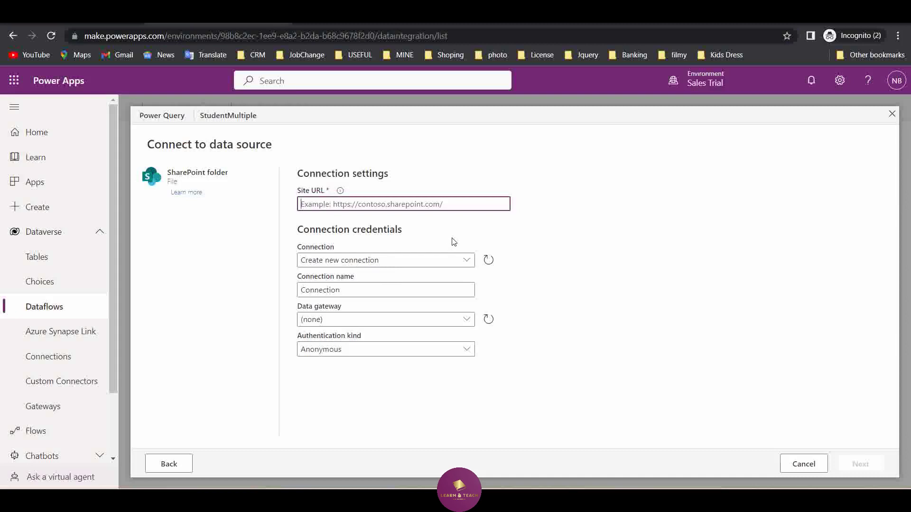
{"action": "key", "text": "ctrl+v"}
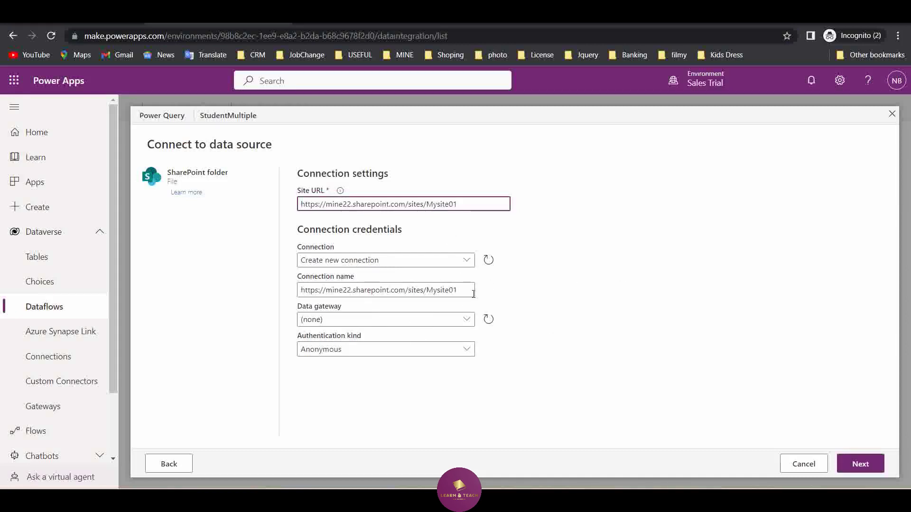
Set the connection's authentication kind to Organizational account and try to sign in
{"action": "left_click", "coordinate": [465, 350]}
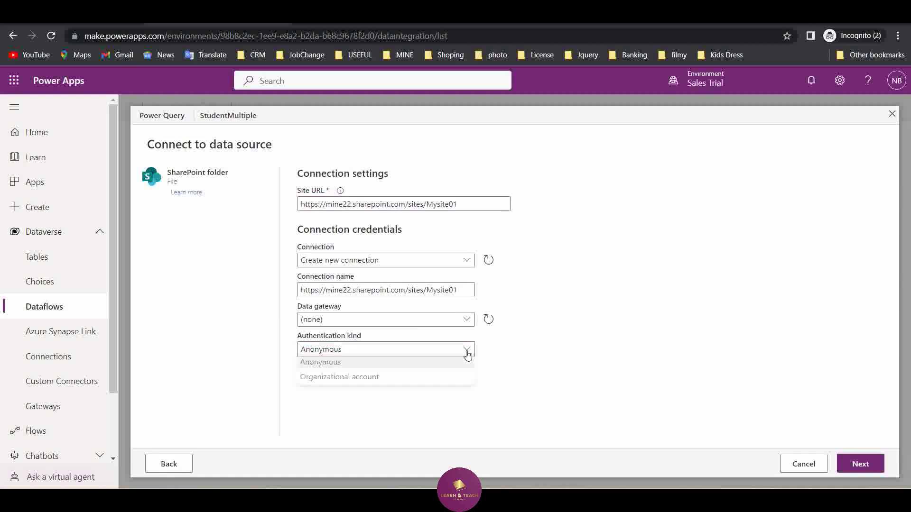
{"action": "left_click", "coordinate": [393, 380]}
{"action": "left_click", "coordinate": [323, 383]}
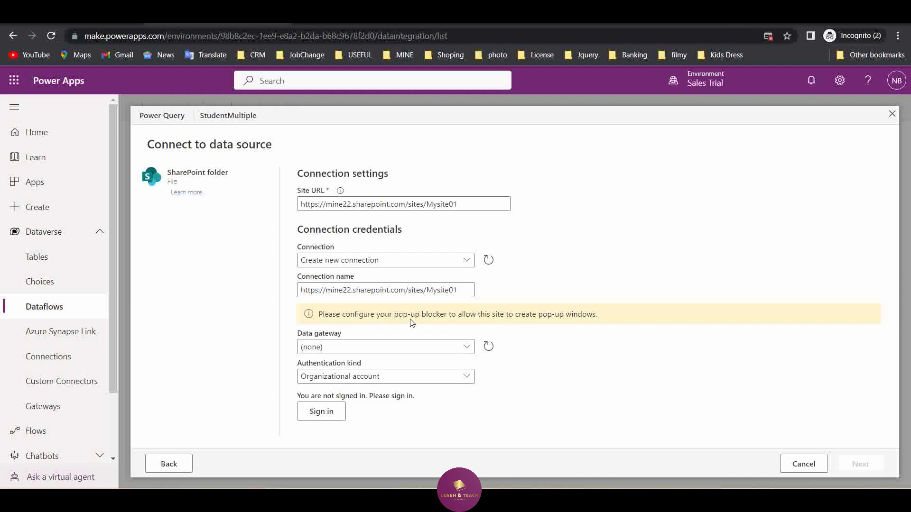
Always allow pop-ups from make.powerapps.com and sign in to the SharePoint connection with the organizational account
{"action": "left_click", "coordinate": [768, 36]}
{"action": "left_click", "coordinate": [674, 102]}
{"action": "left_click", "coordinate": [765, 143]}
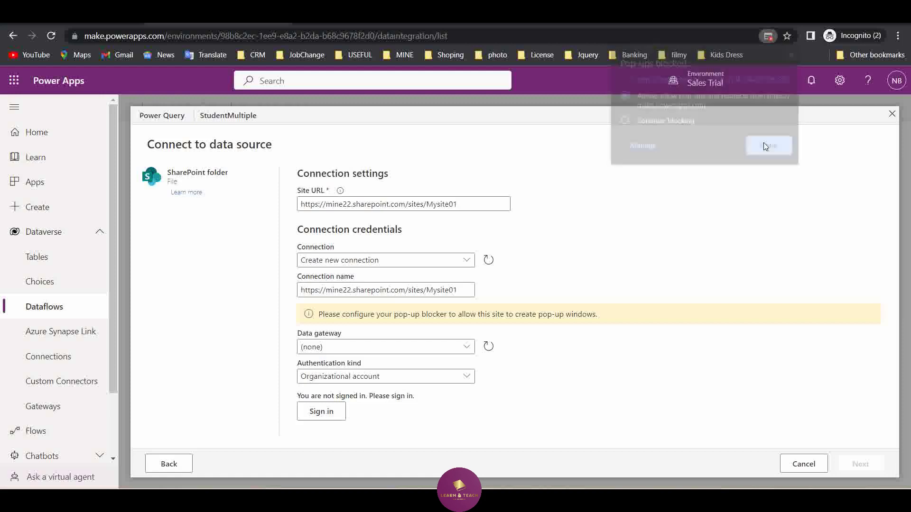
{"action": "left_click", "coordinate": [323, 412]}
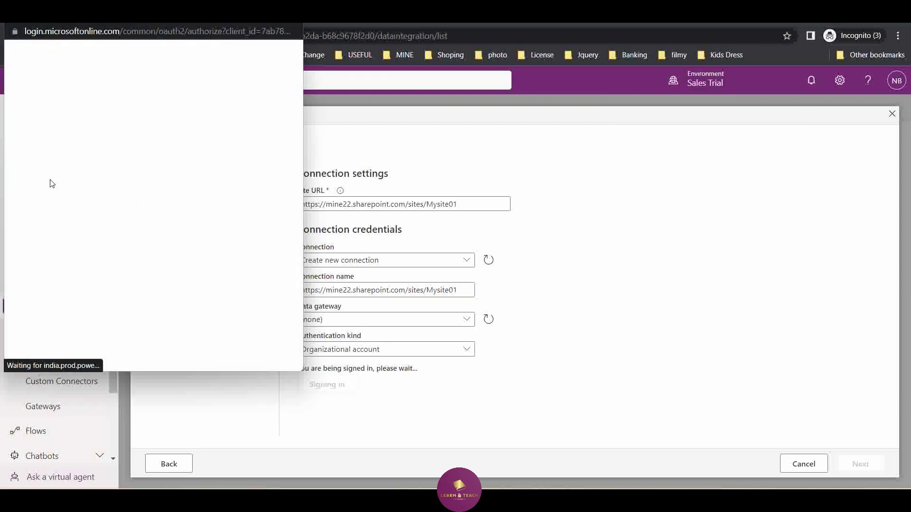
{"action": "left_click", "coordinate": [107, 169]}
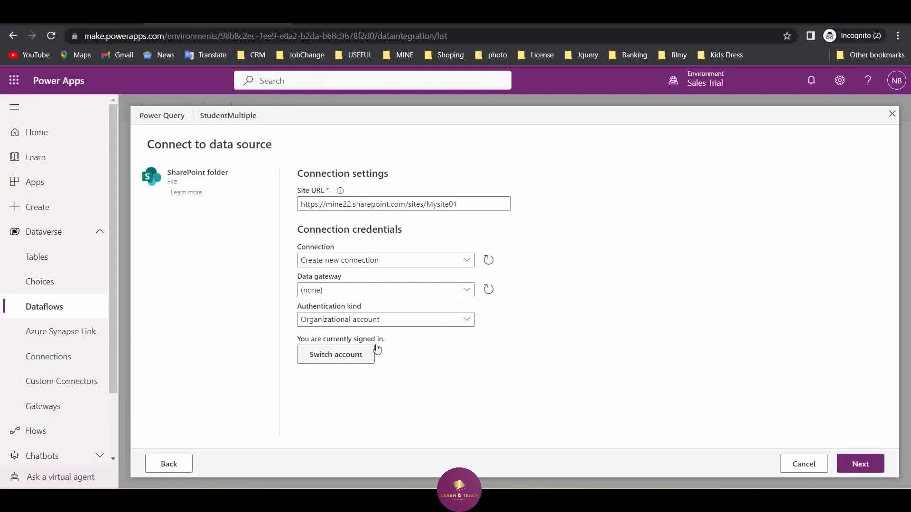
Continue with the SharePoint connection, combine the folder's files and select the Students table from the first file
{"action": "left_click", "coordinate": [862, 465]}
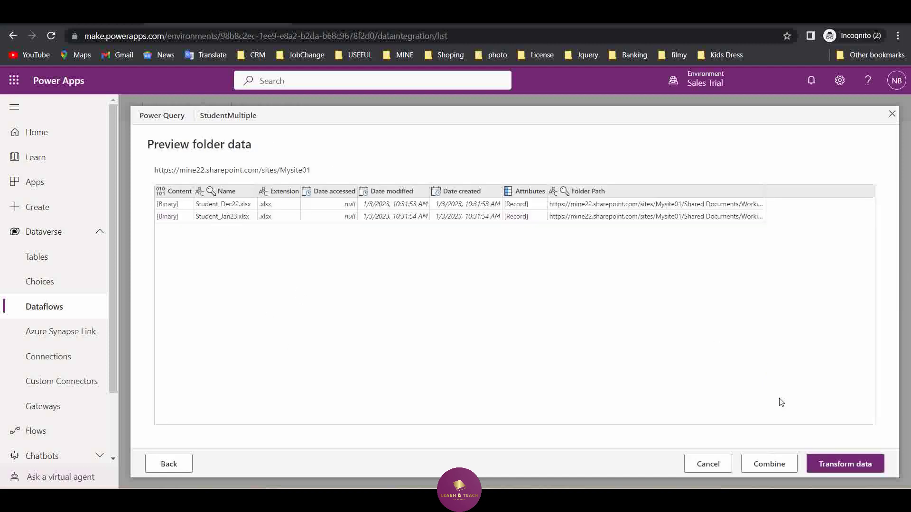
{"action": "left_click", "coordinate": [776, 467]}
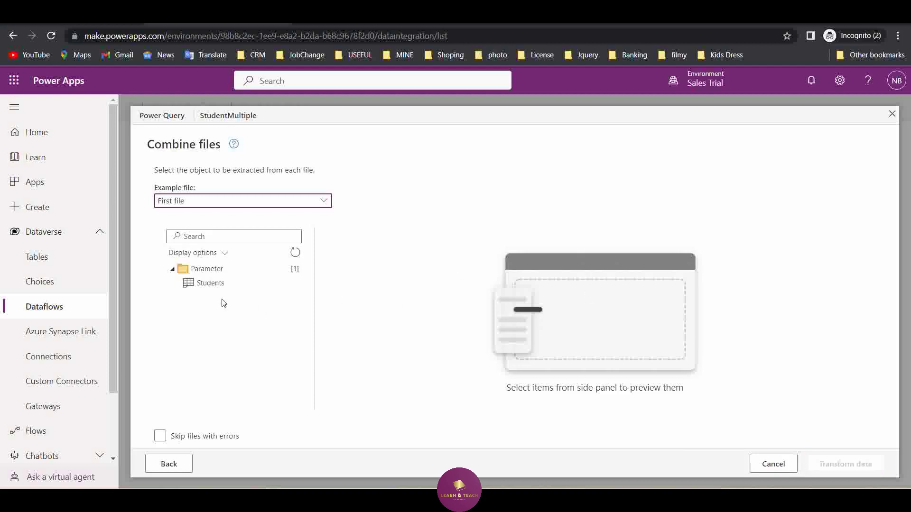
{"action": "left_click", "coordinate": [212, 284]}
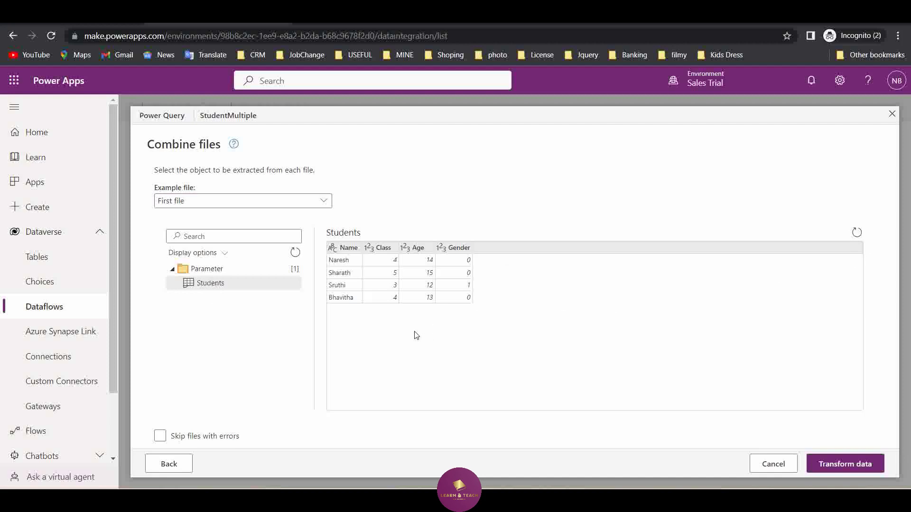
Use Student_Dec22.xlsx as the example file and preview its Students table
{"action": "left_click", "coordinate": [214, 201]}
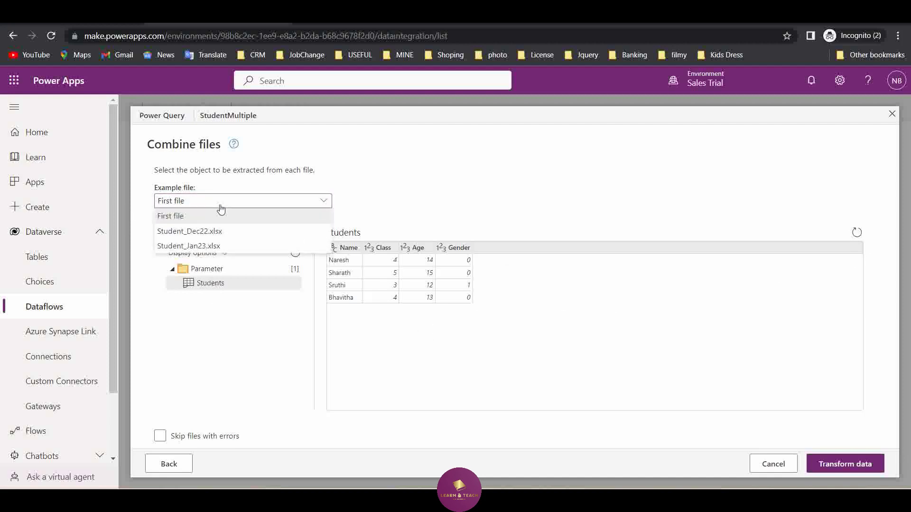
{"action": "left_click", "coordinate": [199, 233]}
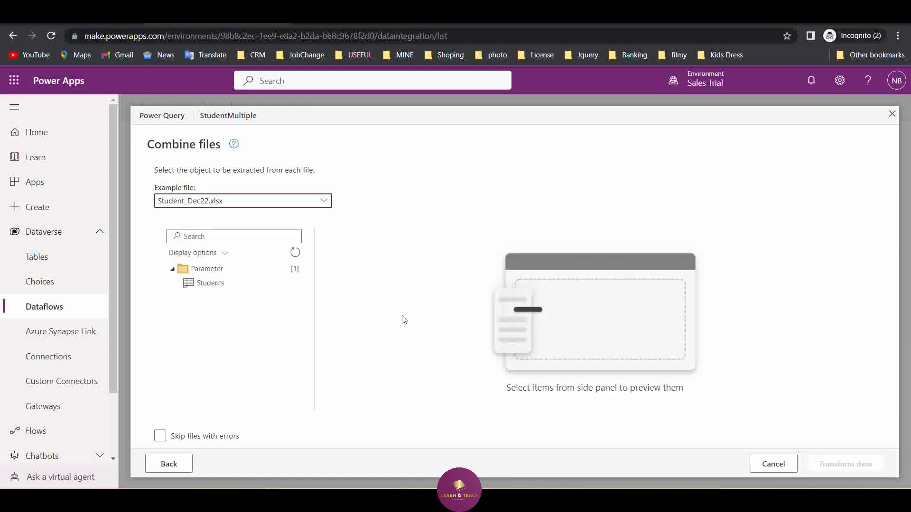
{"action": "left_click", "coordinate": [237, 284]}
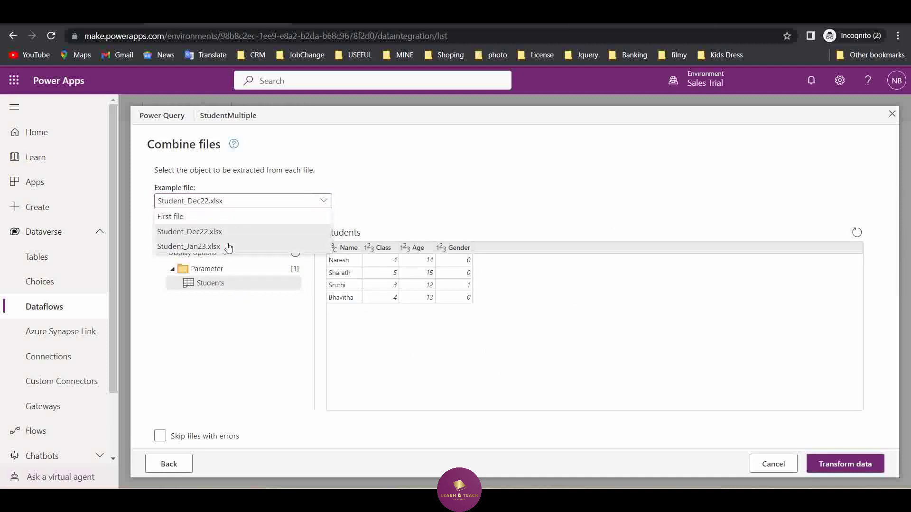
Set Student_Jan23.xlsx as the example file, select its Students table and load the combined data for transformation
{"action": "left_click", "coordinate": [227, 247]}
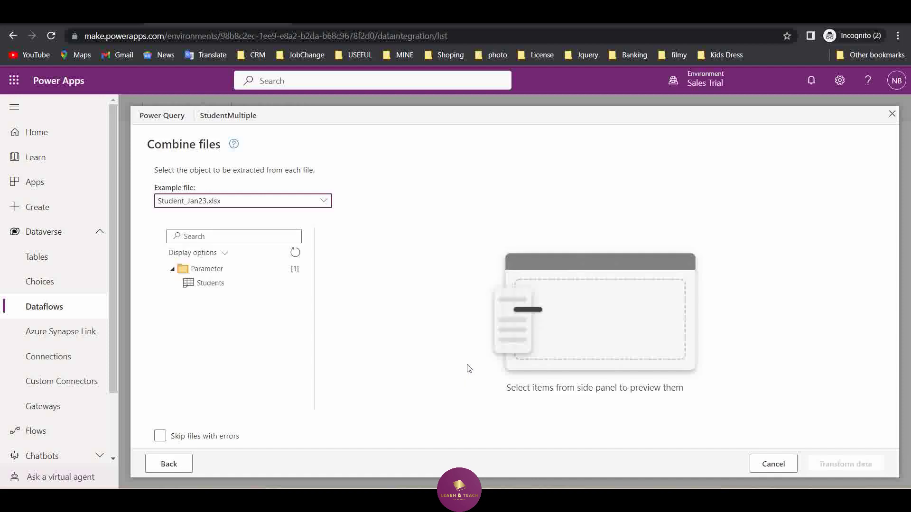
{"action": "left_click", "coordinate": [187, 286]}
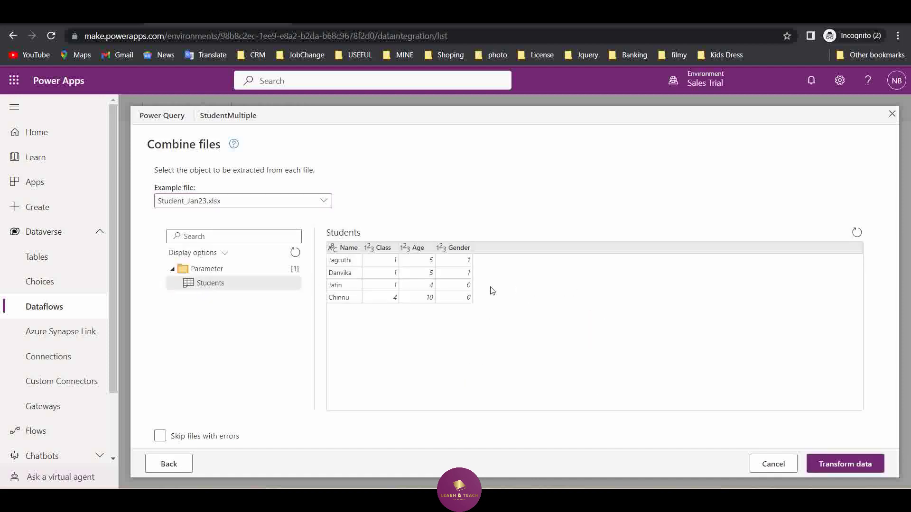
{"action": "left_click", "coordinate": [861, 465]}
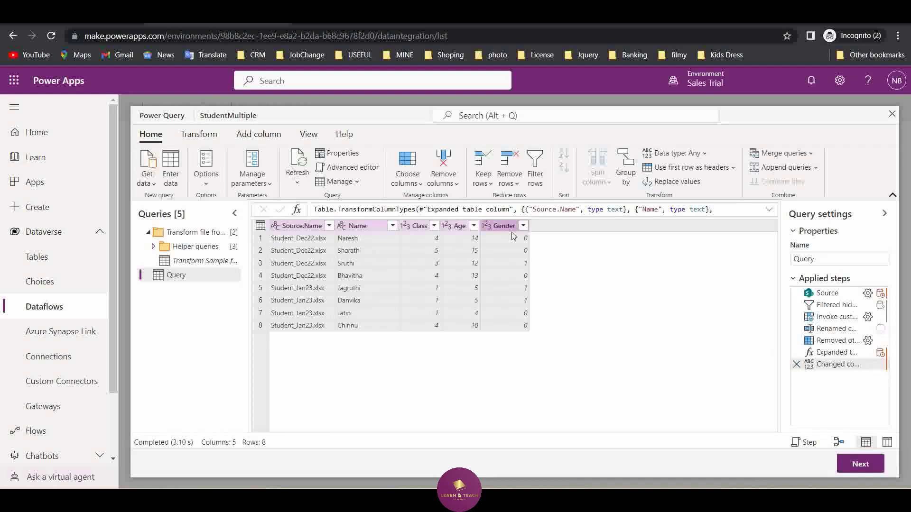
Remove the Source.Name column from the combined query
{"action": "left_click", "coordinate": [299, 227]}
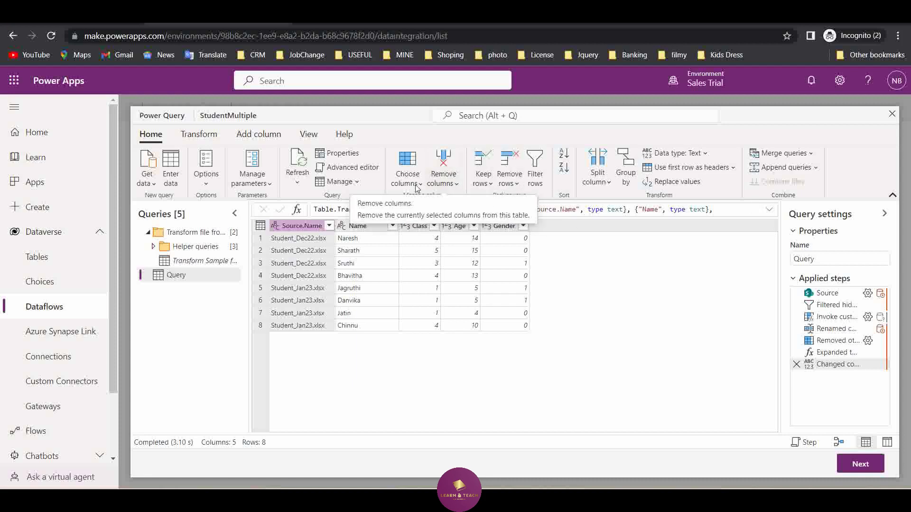
{"action": "left_click", "coordinate": [444, 179]}
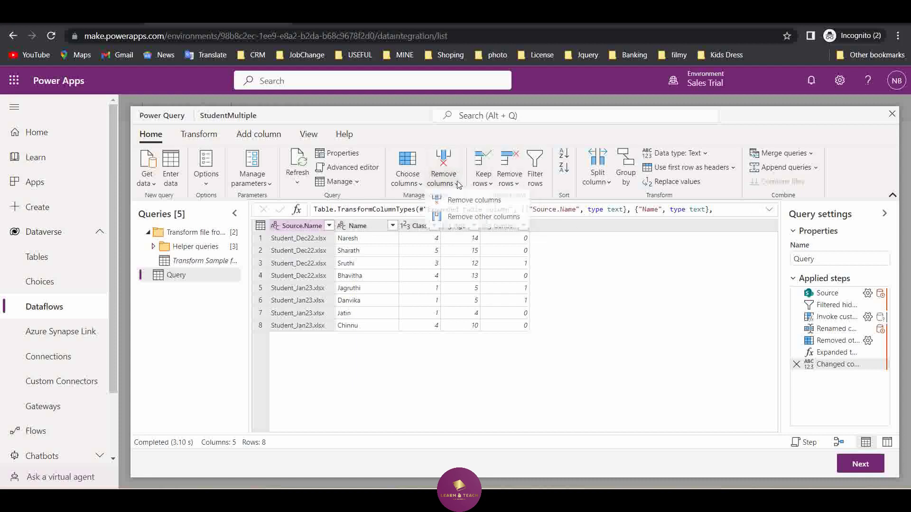
{"action": "left_click", "coordinate": [483, 201]}
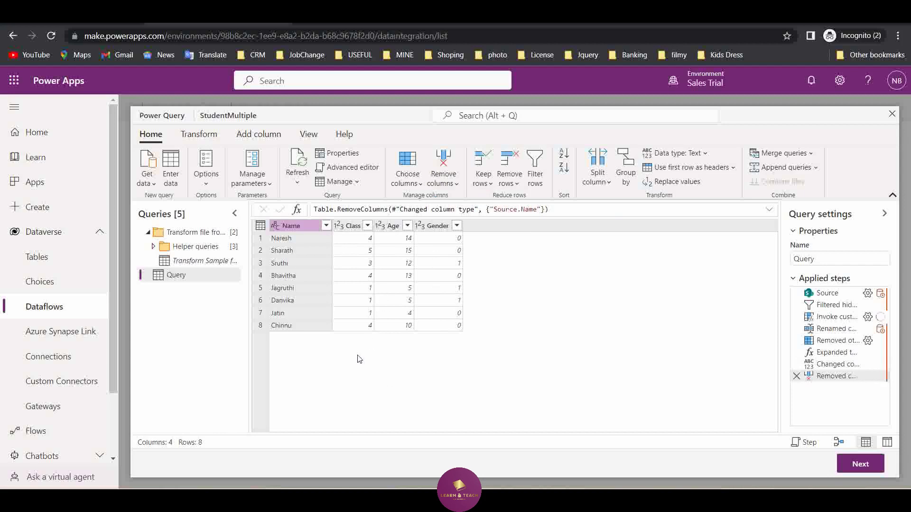
Proceed to table mapping and load the query to the existing table b2_student
{"action": "left_click", "coordinate": [876, 470]}
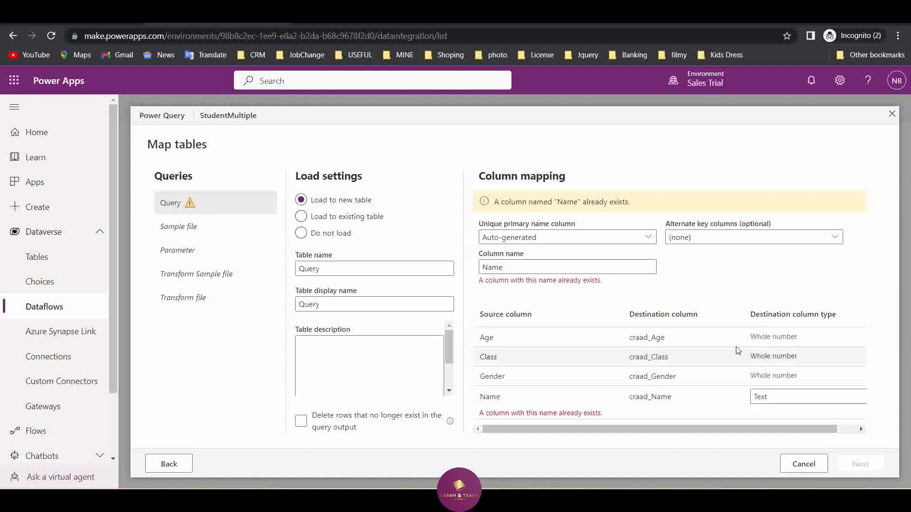
{"action": "left_click", "coordinate": [351, 217]}
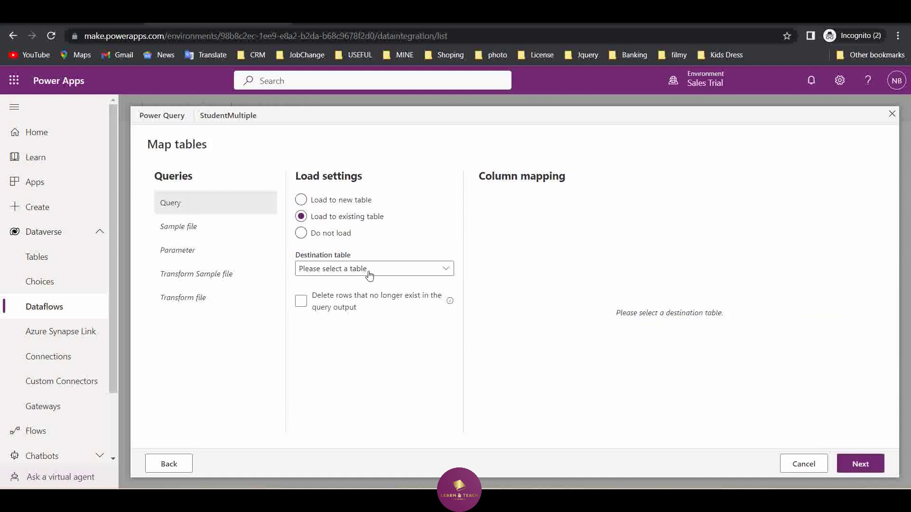
{"action": "left_click", "coordinate": [372, 276]}
{"action": "left_click", "coordinate": [405, 270]}
{"action": "left_click", "coordinate": [405, 273]}
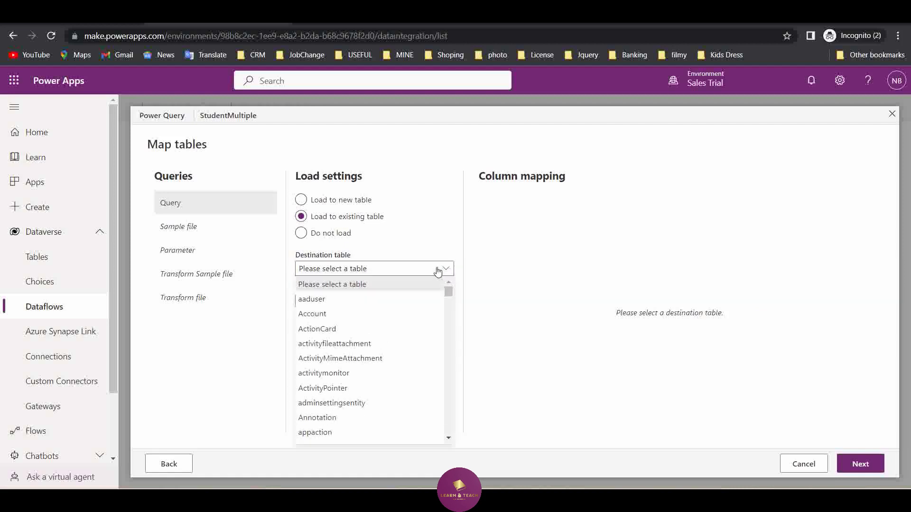
{"action": "scroll", "coordinate": [367, 364], "scroll_direction": "down", "scroll_amount": 3}
{"action": "scroll", "coordinate": [366, 365], "scroll_direction": "down", "scroll_amount": 5}
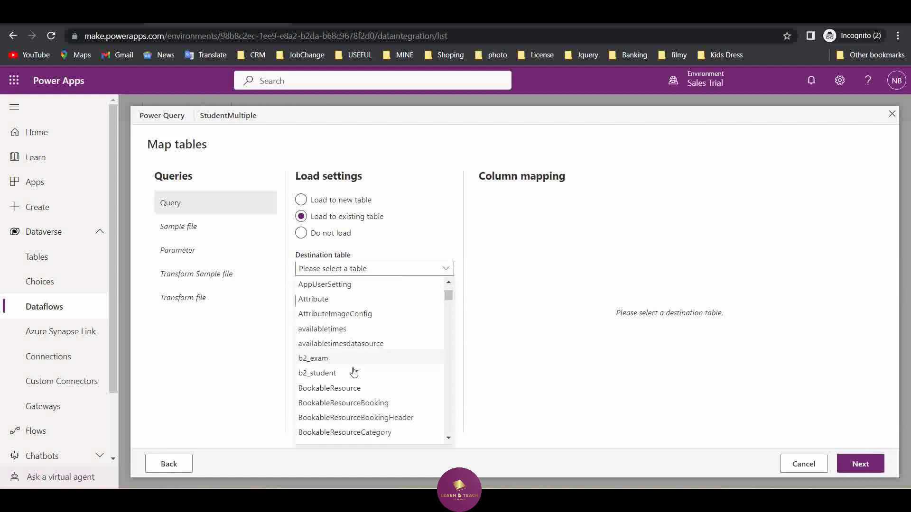
{"action": "left_click", "coordinate": [345, 372]}
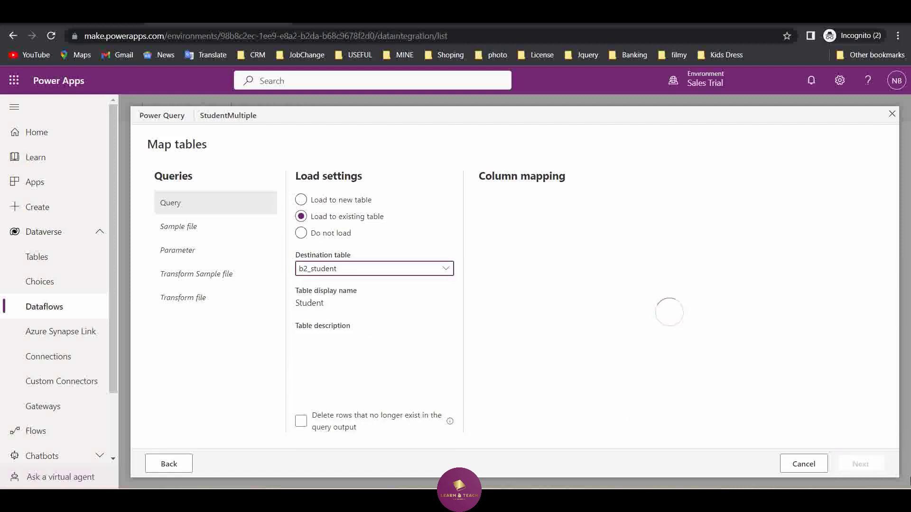
Map source columns Age, Class, Gender and Name to b2_Age, b2_ClassSection, b2_Gender and b2_name, and continue to the refresh settings
{"action": "left_click", "coordinate": [646, 351]}
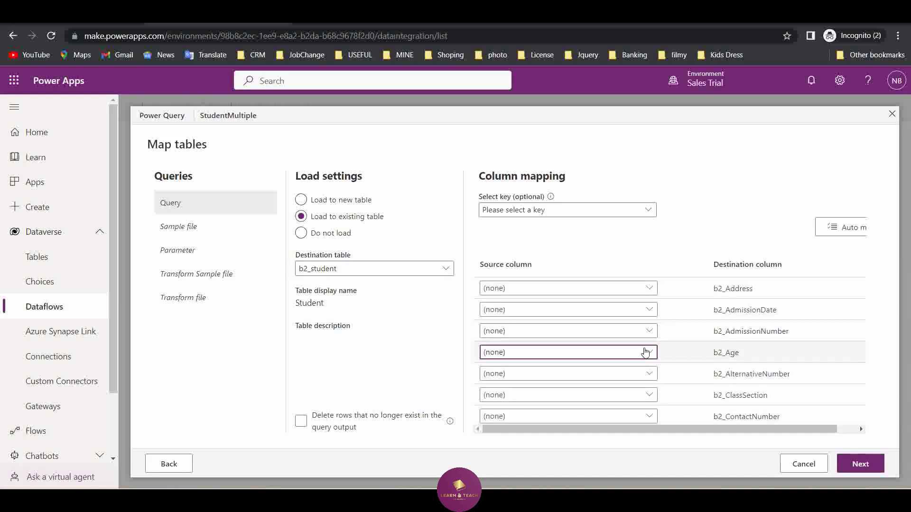
{"action": "left_click", "coordinate": [489, 382]}
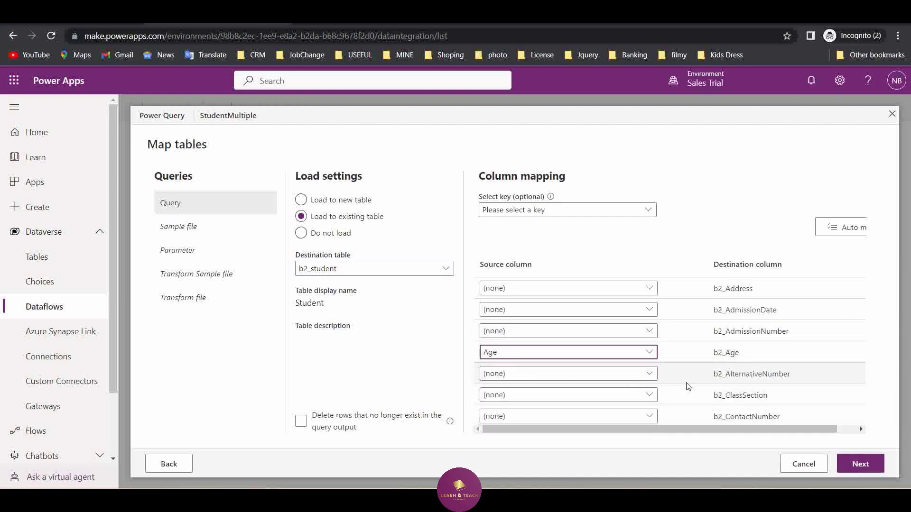
{"action": "left_click", "coordinate": [645, 395]}
{"action": "left_click", "coordinate": [527, 441]}
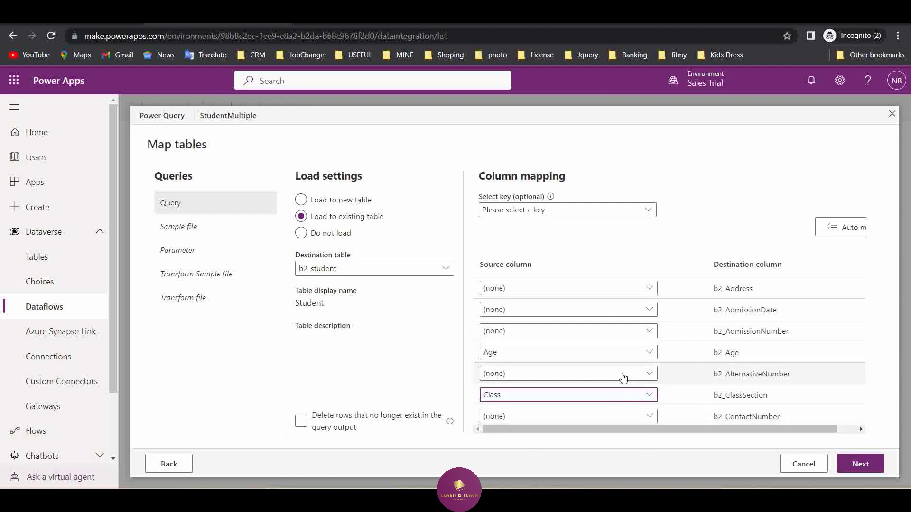
{"action": "scroll", "coordinate": [624, 374], "scroll_direction": "down", "scroll_amount": 3}
{"action": "left_click", "coordinate": [650, 342]}
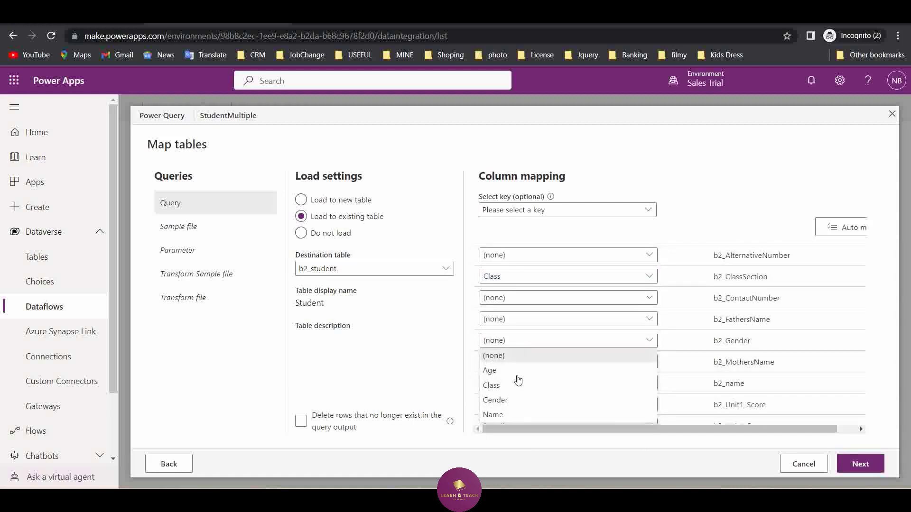
{"action": "left_click", "coordinate": [519, 402]}
{"action": "left_click", "coordinate": [641, 382]}
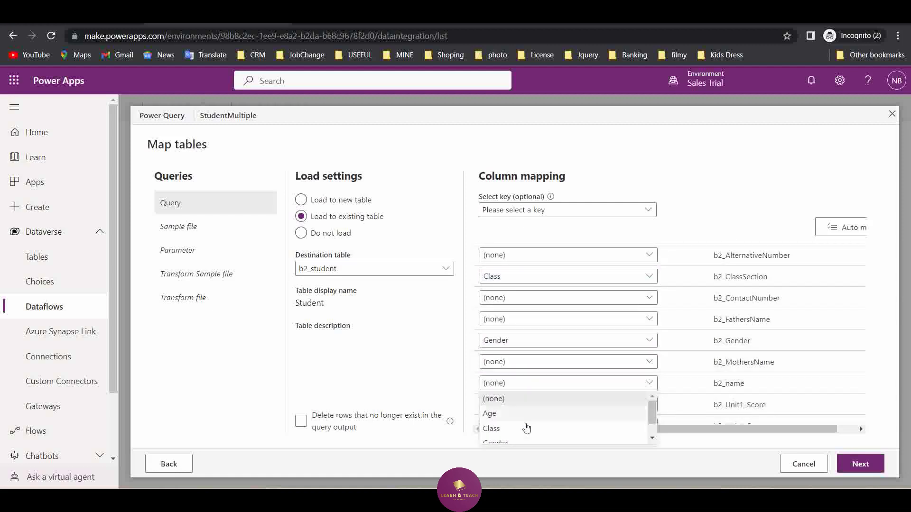
{"action": "scroll", "coordinate": [529, 427], "scroll_direction": "down", "scroll_amount": 2}
{"action": "left_click", "coordinate": [524, 436]}
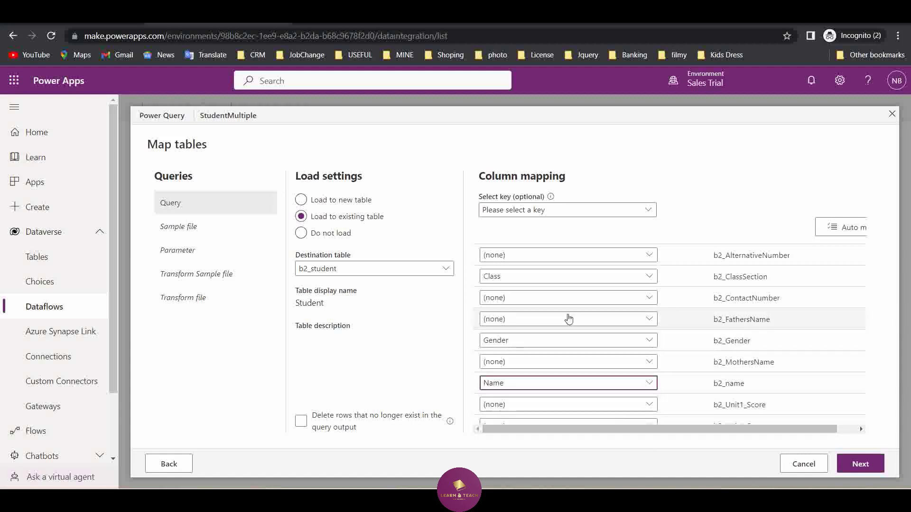
{"action": "left_click", "coordinate": [873, 468]}
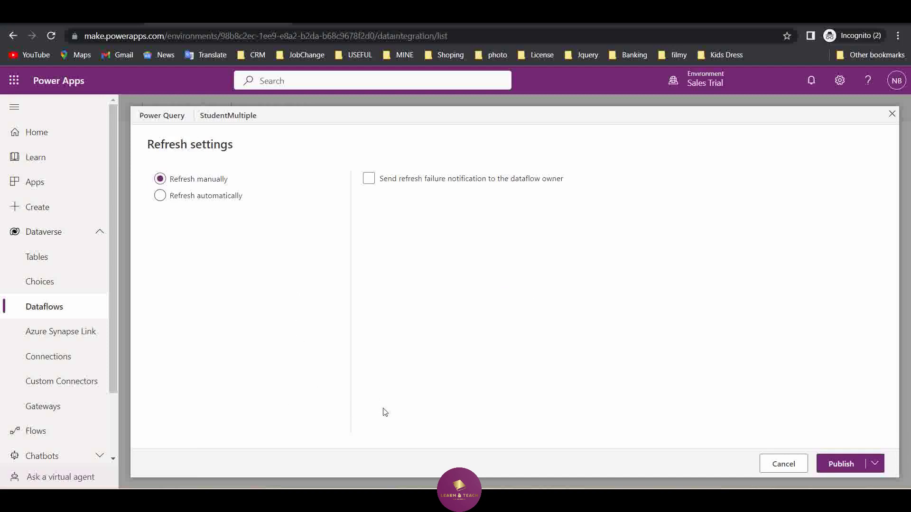
Switch to the Dynamics 365 Advanced Find window and refresh the Students list before publishing the dataflow
{"action": "left_click", "coordinate": [875, 464]}
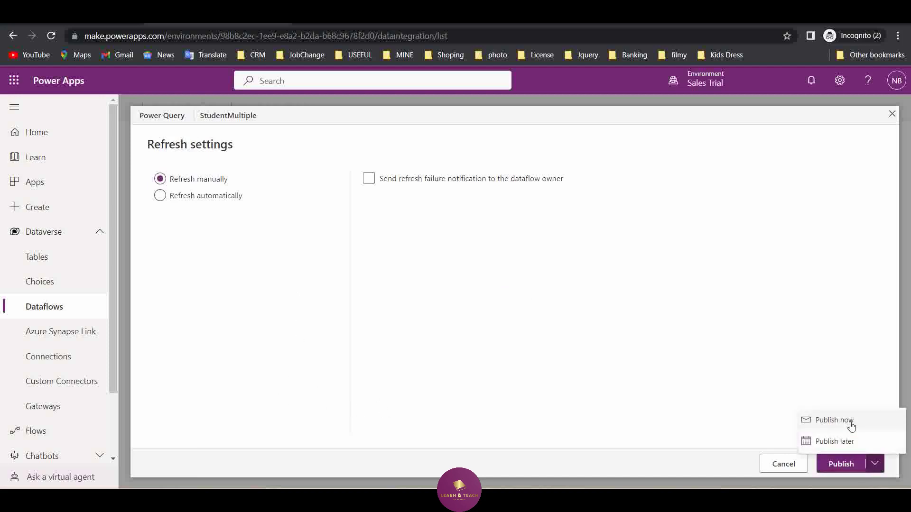
{"action": "left_click", "coordinate": [642, 449]}
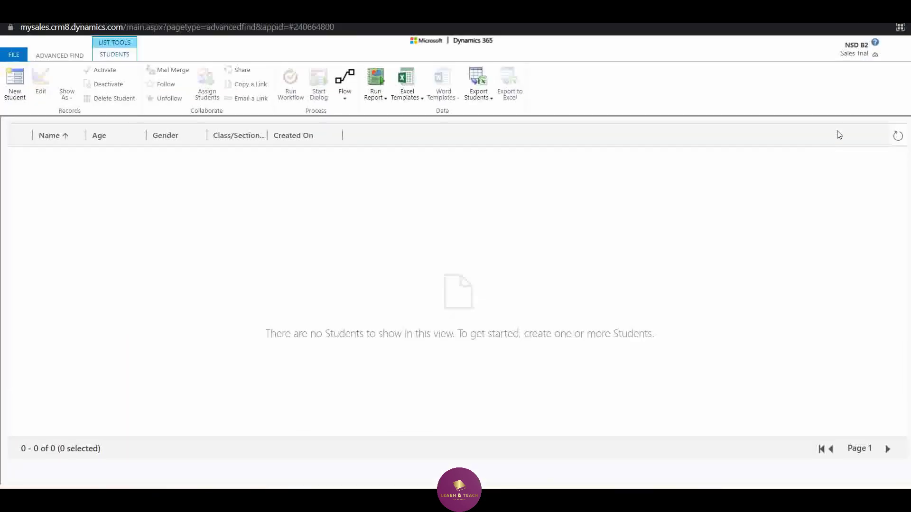
{"action": "left_click", "coordinate": [898, 138]}
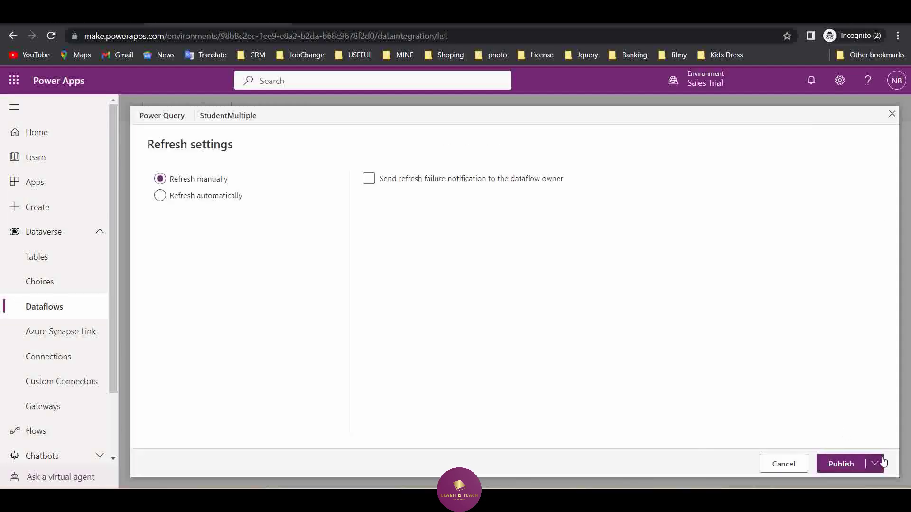
Return to Power Apps and publish the StudentMultiple dataflow immediately with manual refresh
{"action": "left_click", "coordinate": [878, 463]}
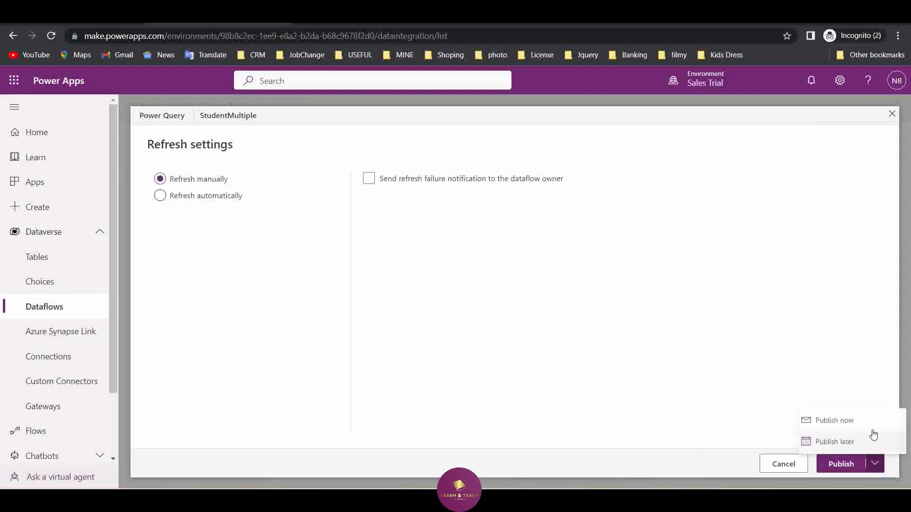
{"action": "left_click", "coordinate": [854, 421]}
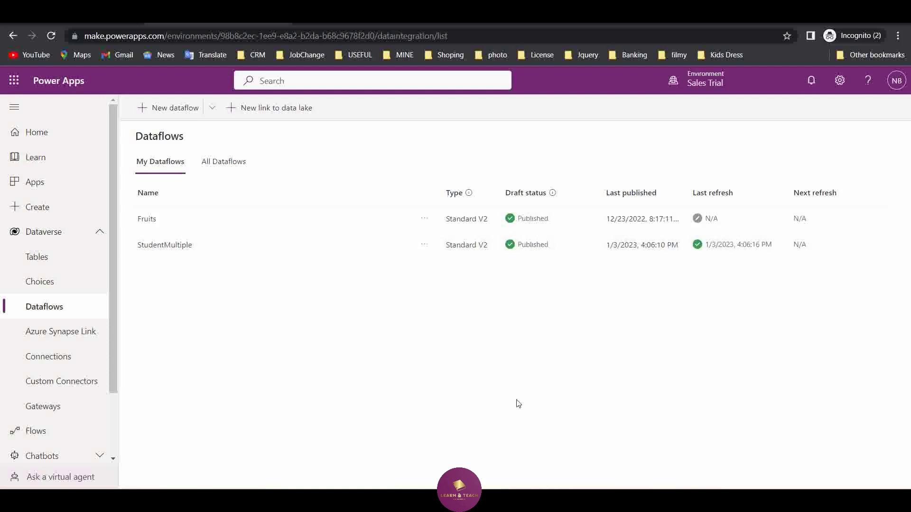
View the run details in StudentMultiple's refresh history, and reload the Students list in Dynamics 365 Advanced Find
{"action": "left_click", "coordinate": [424, 245]}
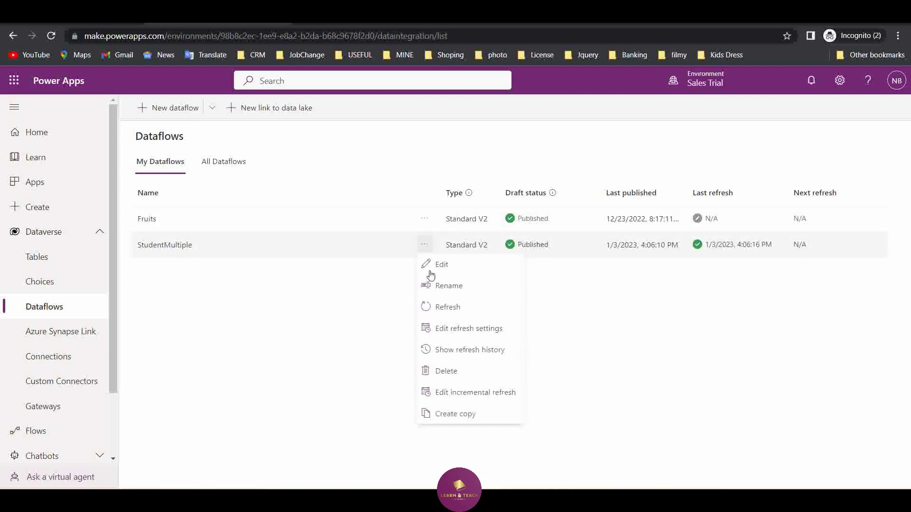
{"action": "left_click", "coordinate": [466, 354]}
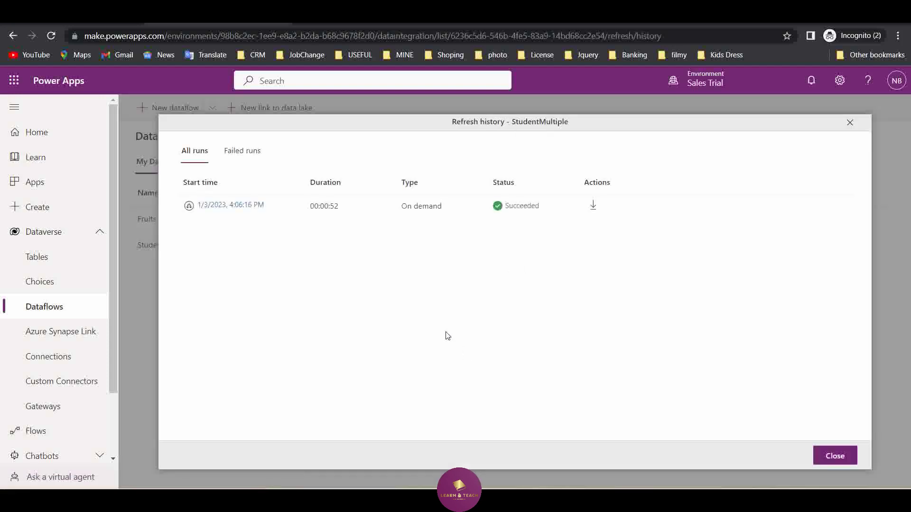
{"action": "left_click", "coordinate": [211, 206]}
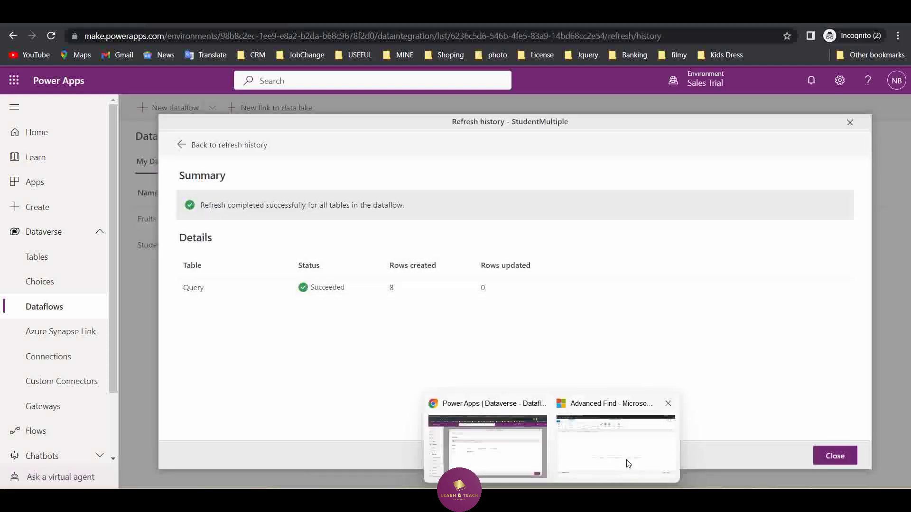
{"action": "left_click", "coordinate": [631, 455]}
{"action": "left_click", "coordinate": [898, 141]}
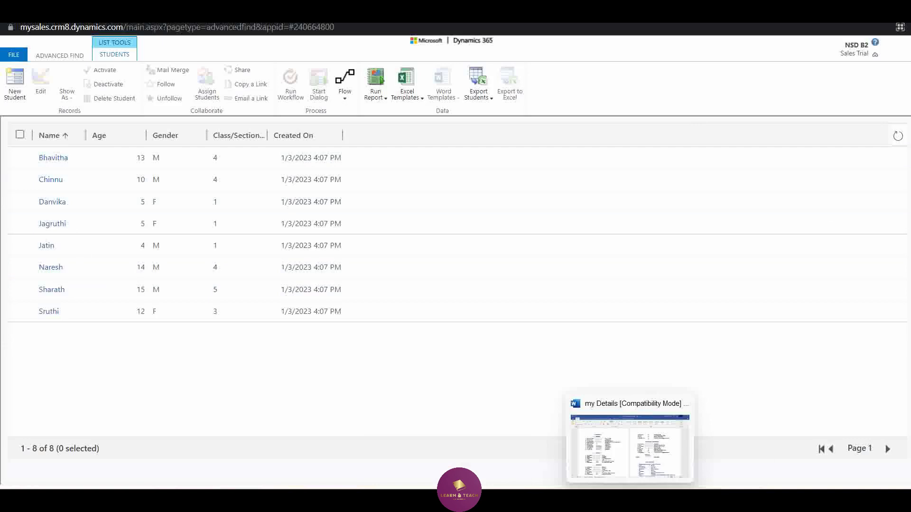
Switch to File Explorer, open Student_Jan23 from Downloads > Working, and place the workbook side by side with the Advanced Find window
{"action": "left_click", "coordinate": [380, 500]}
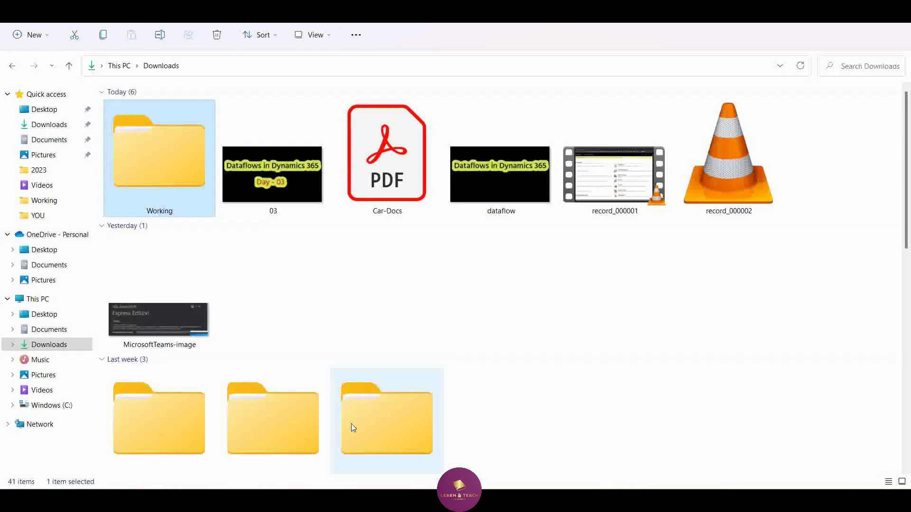
{"action": "double_click", "coordinate": [158, 152]}
{"action": "left_click", "coordinate": [152, 130]}
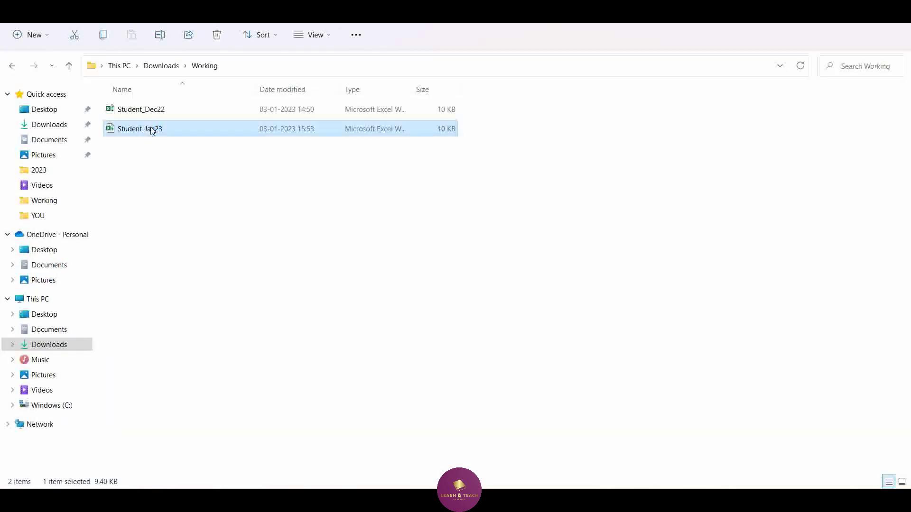
{"action": "double_click", "coordinate": [151, 131]}
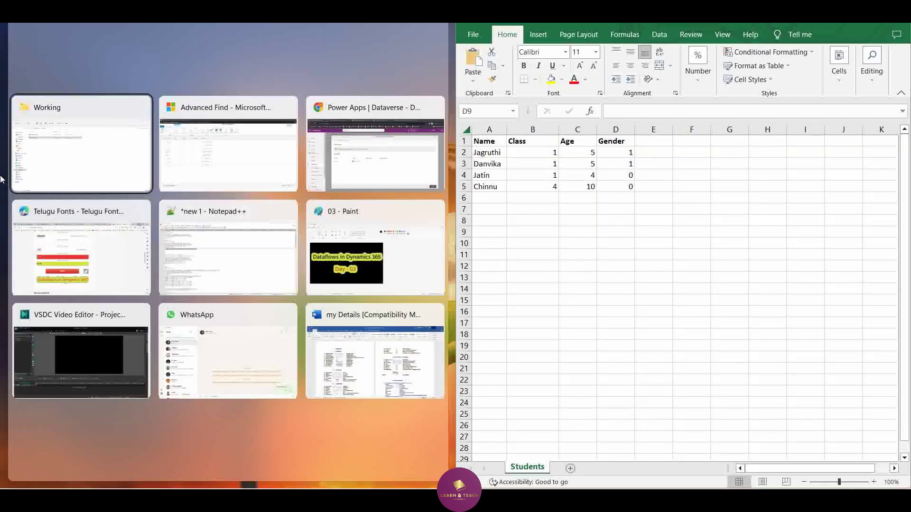
{"action": "left_click", "coordinate": [179, 162]}
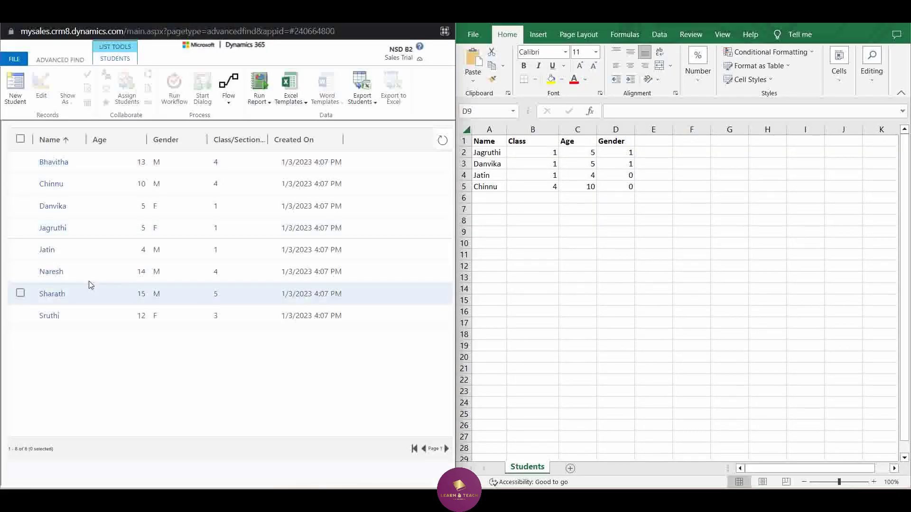
Select the student records in the Advanced Find results that match the rows of the Student_Jan23 workbook
{"action": "left_click", "coordinate": [14, 233]}
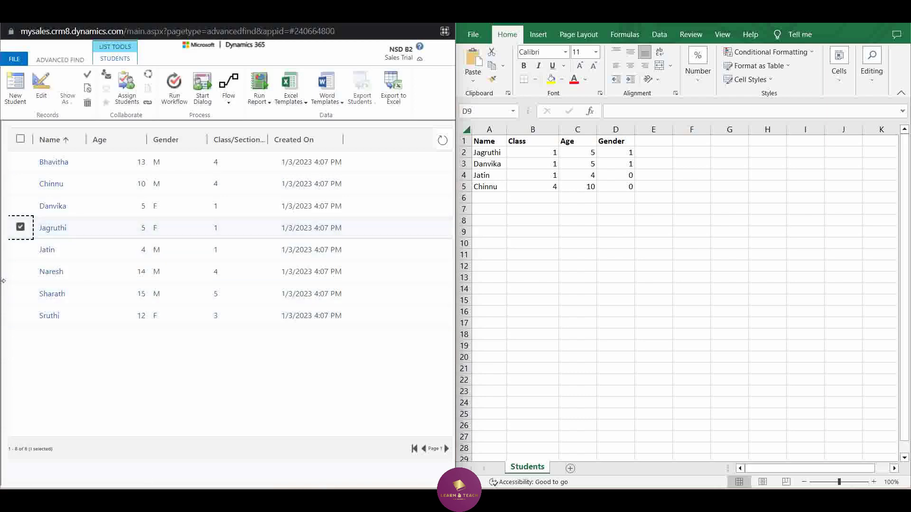
{"action": "left_click", "coordinate": [19, 207]}
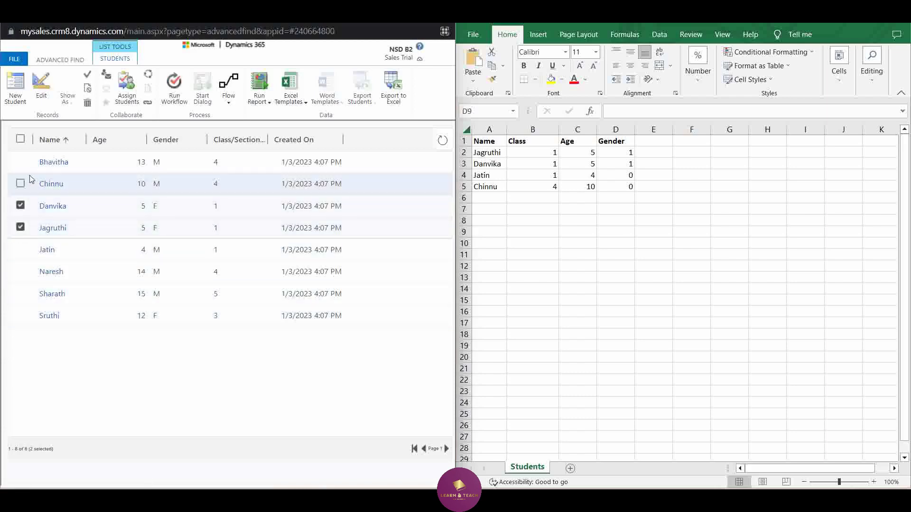
{"action": "left_click", "coordinate": [21, 184]}
{"action": "left_click", "coordinate": [21, 250]}
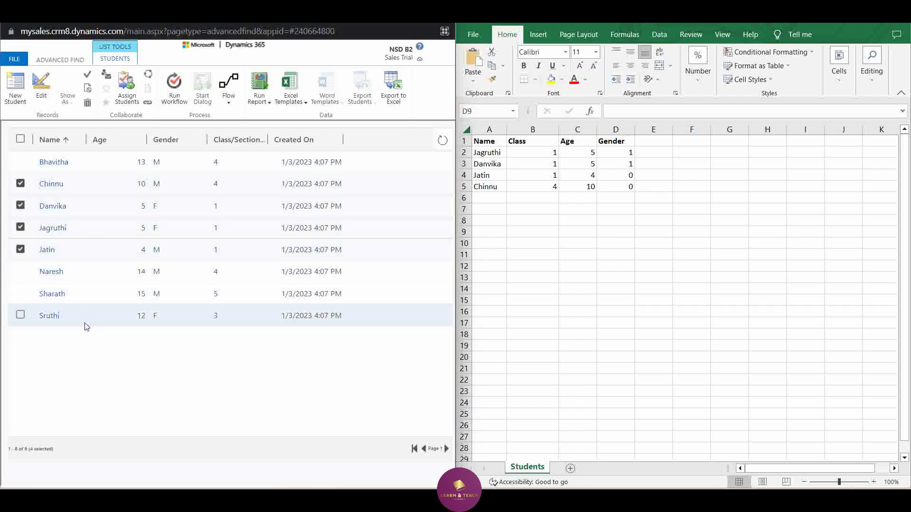
Open Student_Dec22 from the Working folder and place it side by side with the Advanced Find results to compare the remaining students
{"action": "left_click", "coordinate": [844, 14]}
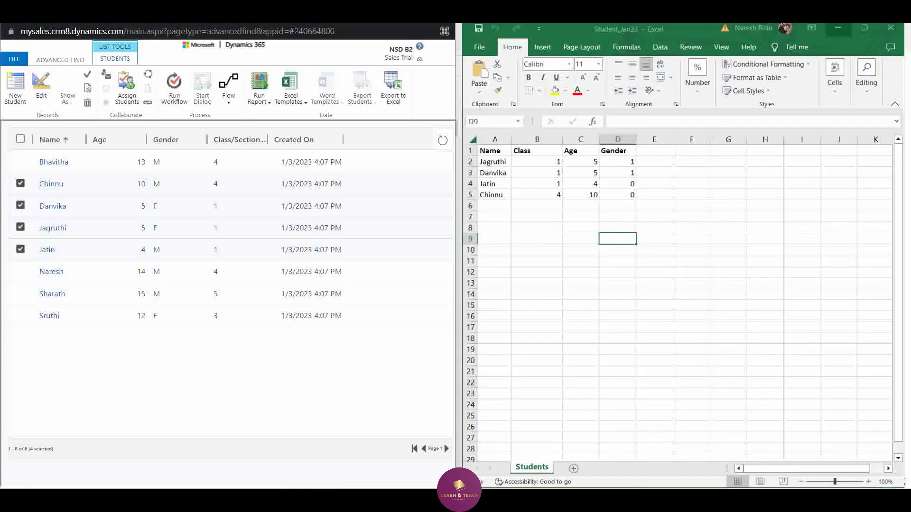
{"action": "left_click", "coordinate": [427, 500]}
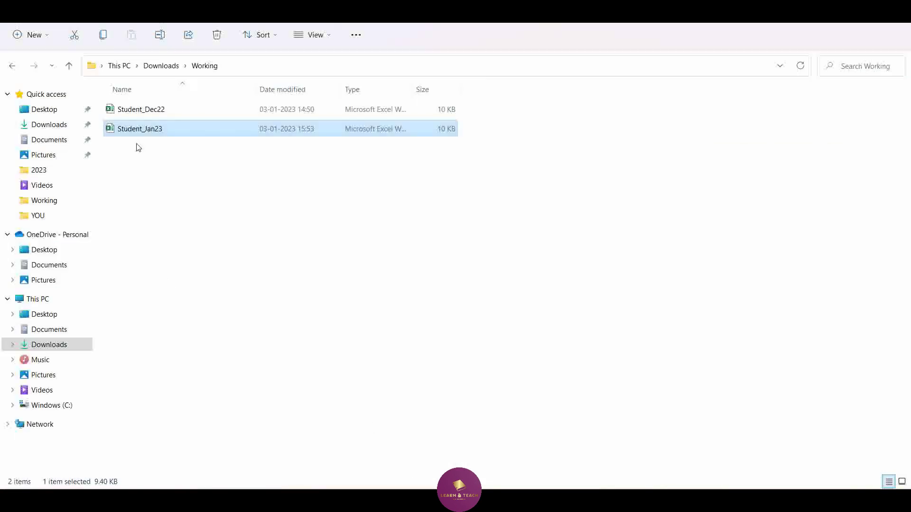
{"action": "double_click", "coordinate": [144, 110]}
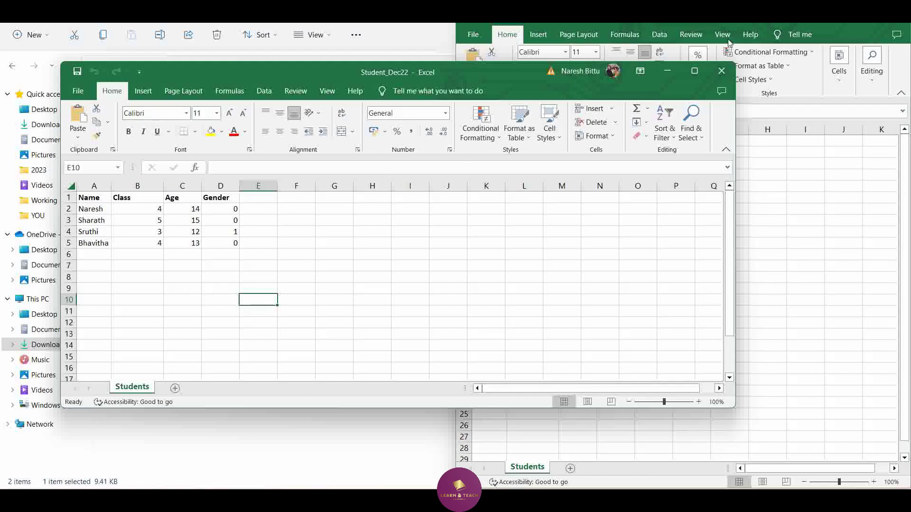
{"action": "key", "text": "super+Right"}
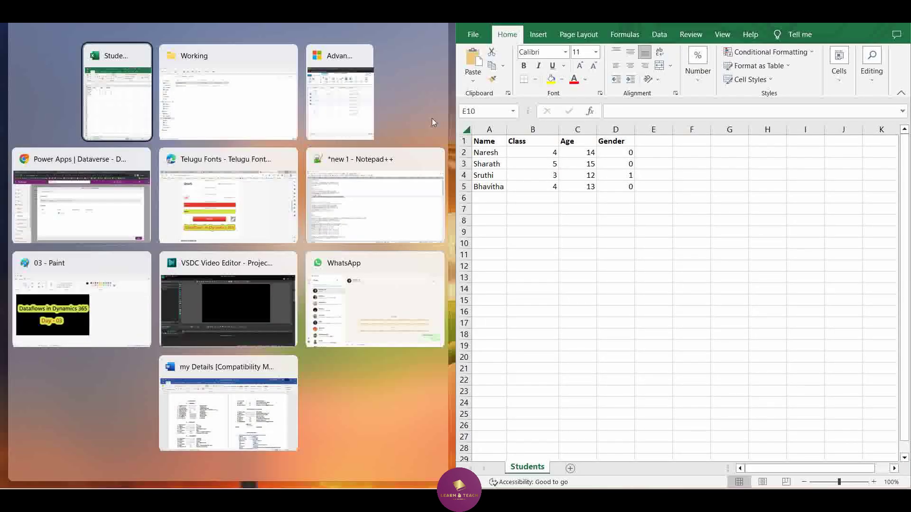
{"action": "left_click", "coordinate": [363, 101]}
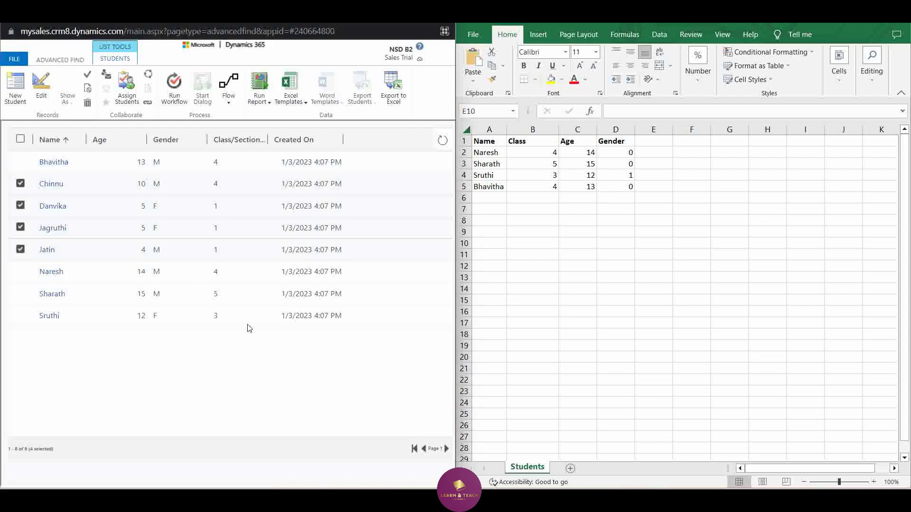